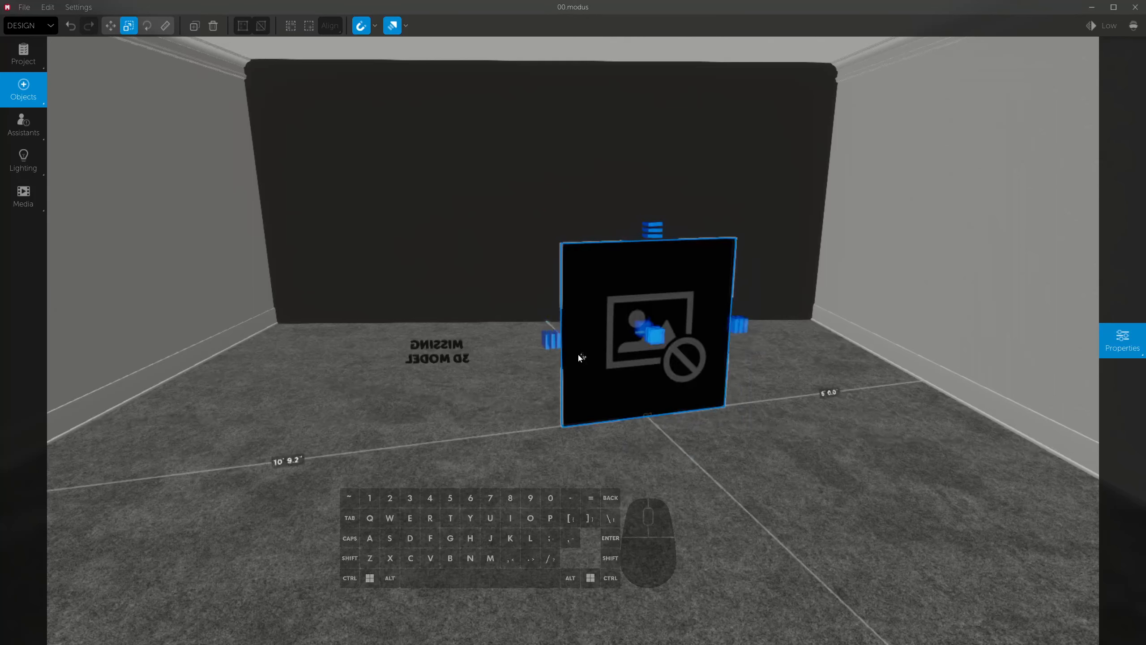
Turn the placeholder 3D model to face forward and mount the placeholder image centrally on the dark back wall.
{"action": "left_click", "coordinate": [459, 362]}
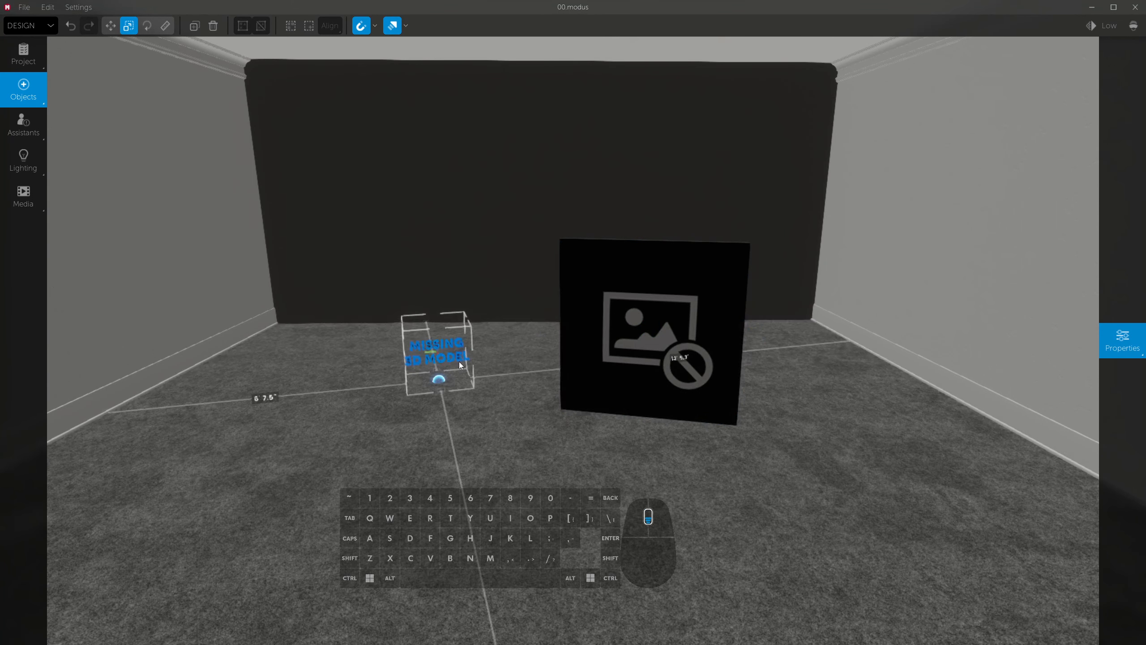
{"action": "left_click", "coordinate": [638, 373]}
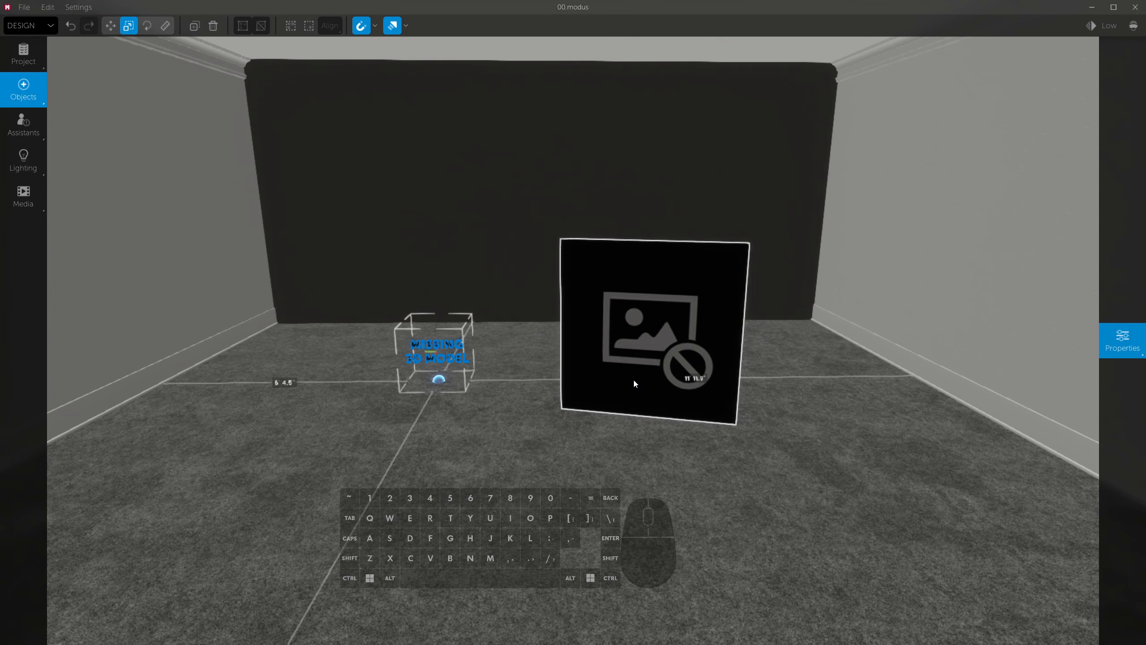
{"action": "left_click_drag", "start_coordinate": [635, 380], "coordinate": [547, 212]}
{"action": "left_click", "coordinate": [444, 365]}
{"action": "left_click", "coordinate": [615, 364]}
Load image.jpg into the external image object on the back wall.
{"action": "left_click", "coordinate": [1123, 339]}
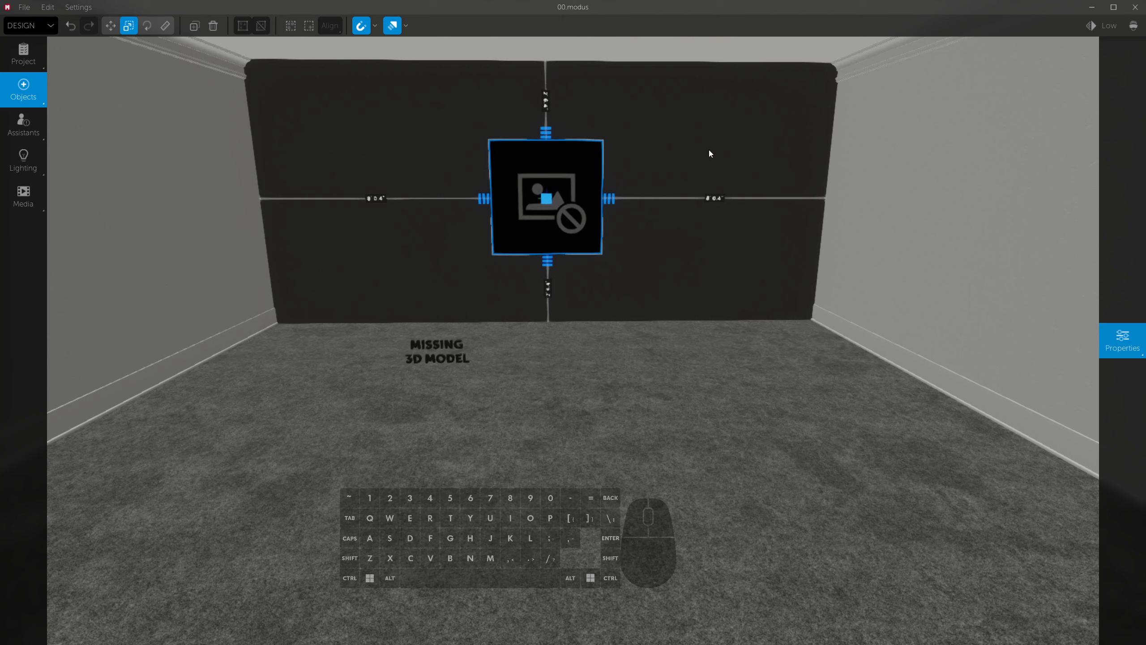
{"action": "left_click_drag", "start_coordinate": [821, 80], "coordinate": [637, 214]}
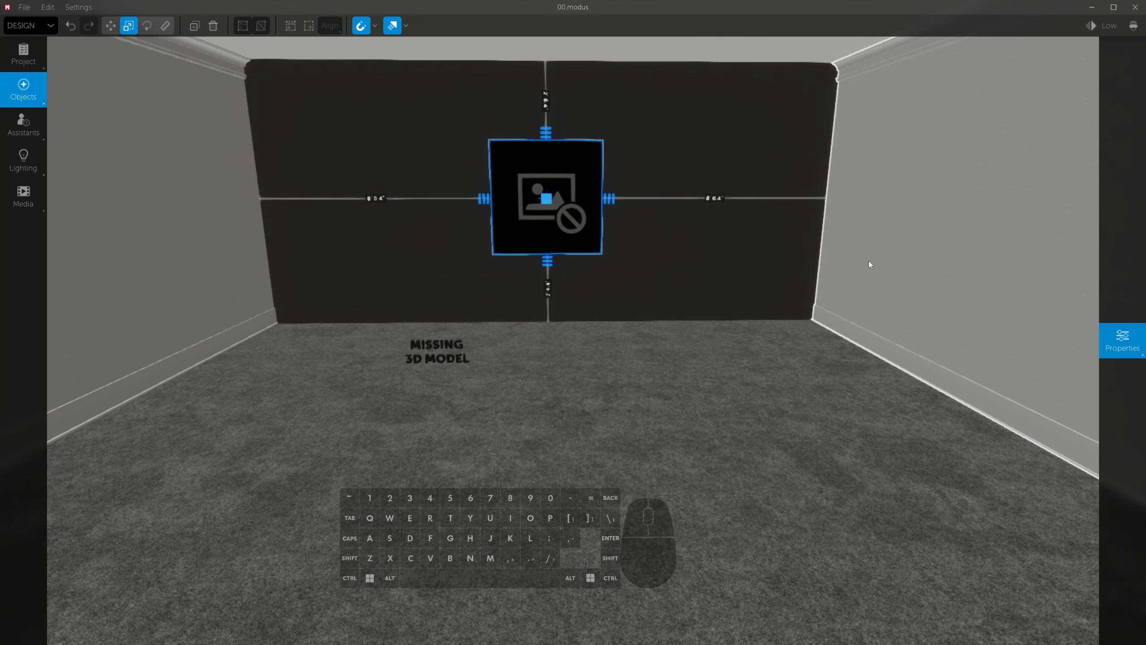
{"action": "mouse_move", "coordinate": [1126, 342]}
{"action": "left_click", "coordinate": [1122, 112]}
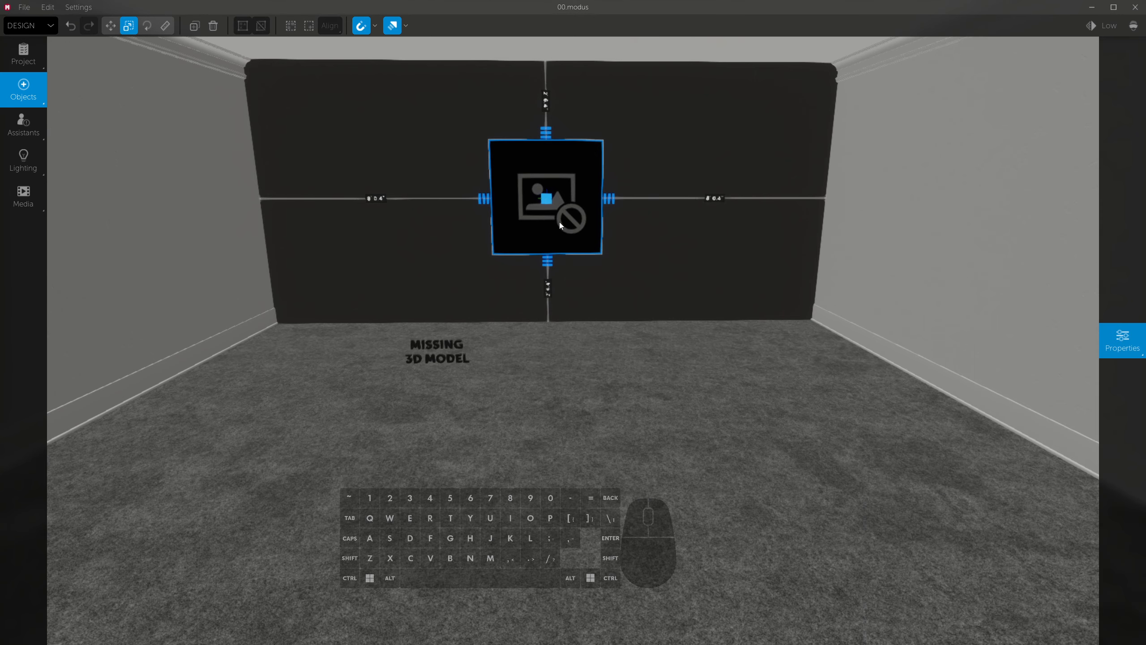
{"action": "left_click", "coordinate": [652, 179]}
{"action": "left_click", "coordinate": [497, 213]}
Enlarge the wall image proportionally to about 5' 8" wide and 5' 8" high.
{"action": "right_click_drag", "start_coordinate": [681, 356], "coordinate": [678, 315]}
{"action": "key", "text": "w"}
{"action": "left_click_drag", "start_coordinate": [555, 161], "coordinate": [555, 126]}
Switch the image's aspect ratio lock off and back on.
{"action": "left_click", "coordinate": [1123, 339]}
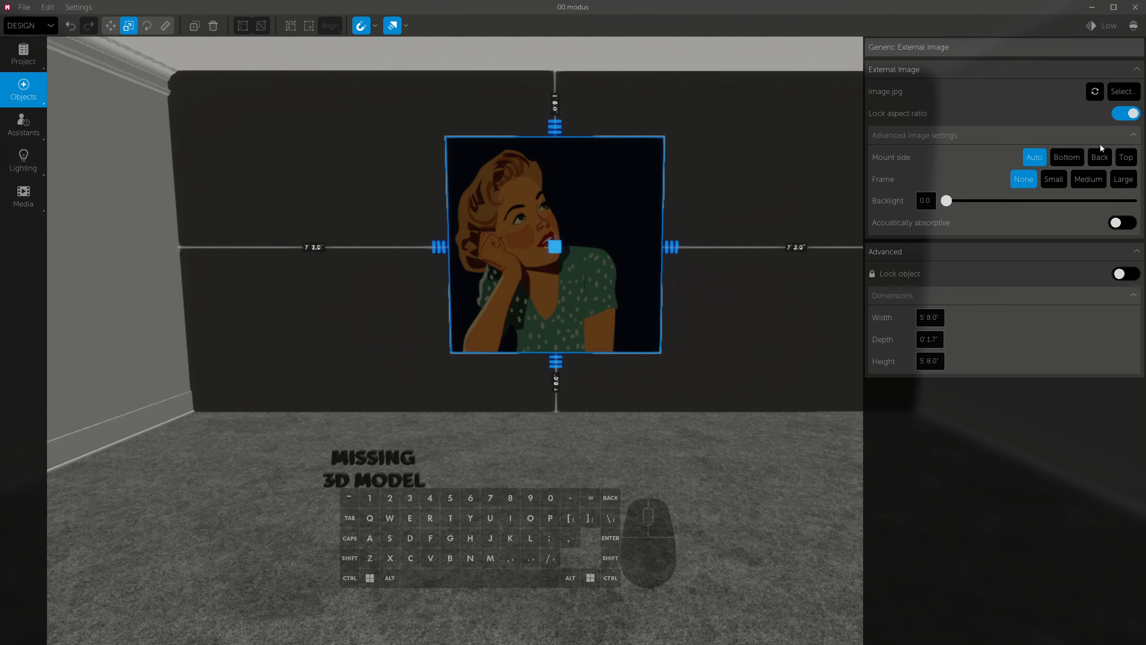
{"action": "left_click", "coordinate": [1125, 114]}
{"action": "left_click", "coordinate": [1123, 114]}
Try the Bottom, Top and Back mount sides for the image and return it to Auto.
{"action": "left_click", "coordinate": [1060, 157]}
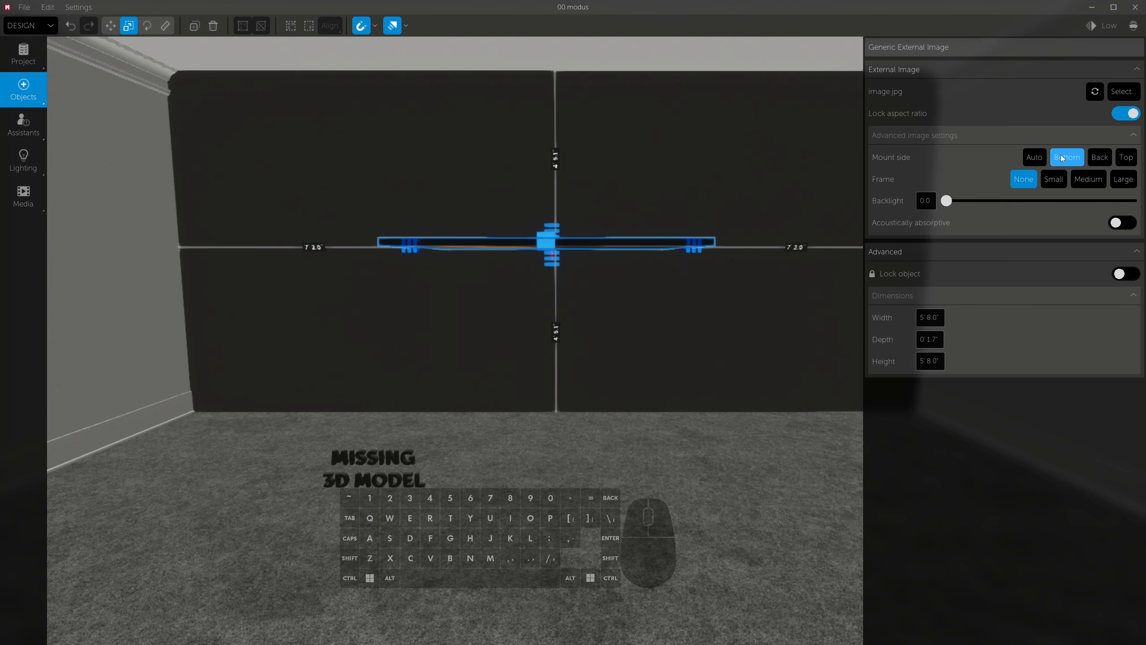
{"action": "right_click_drag", "start_coordinate": [683, 288], "coordinate": [683, 273]}
{"action": "mouse_move", "coordinate": [1138, 341]}
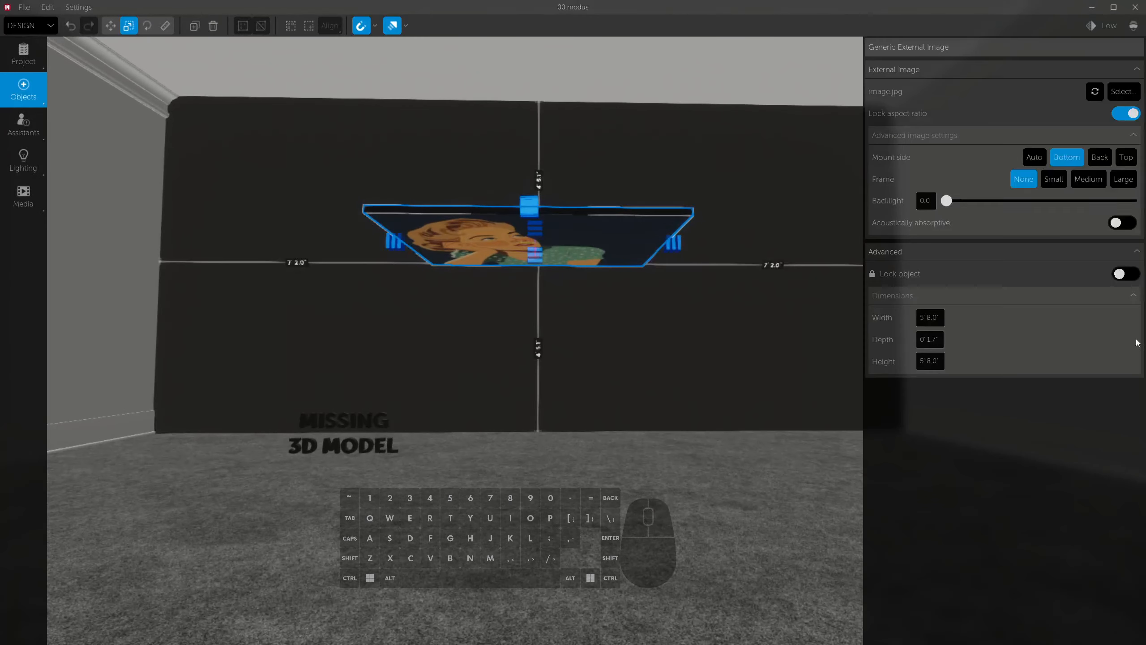
{"action": "left_click", "coordinate": [1044, 159]}
{"action": "right_click_drag", "start_coordinate": [702, 226], "coordinate": [698, 243]}
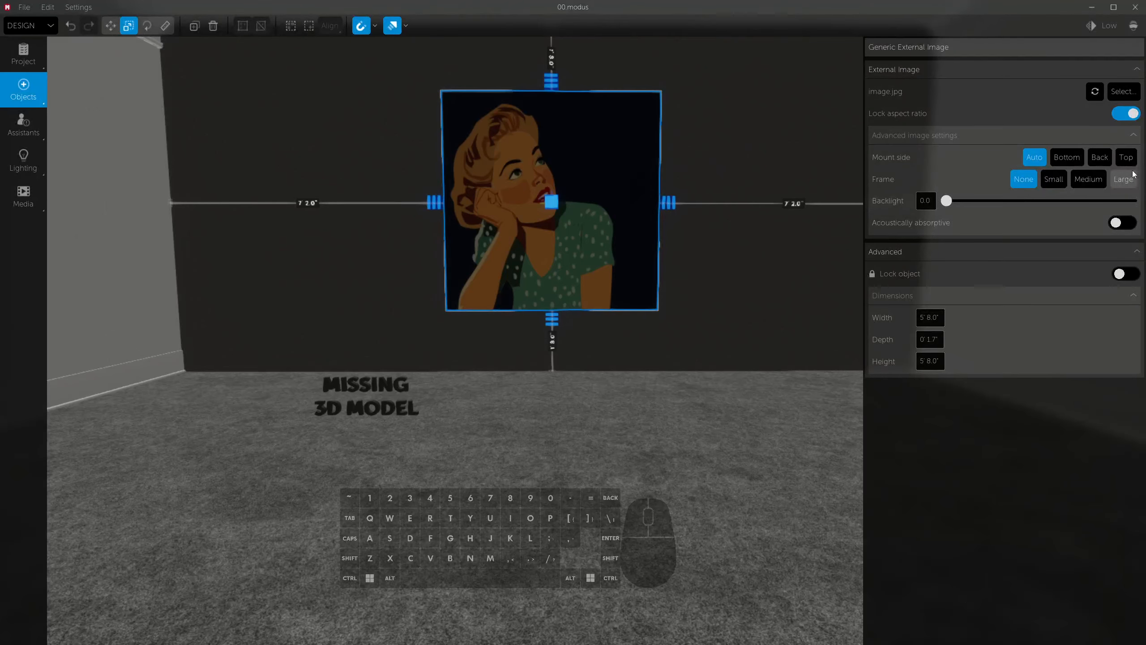
{"action": "left_click", "coordinate": [1124, 161]}
{"action": "left_click", "coordinate": [1105, 161]}
{"action": "left_click", "coordinate": [1066, 160]}
{"action": "left_click", "coordinate": [1034, 156]}
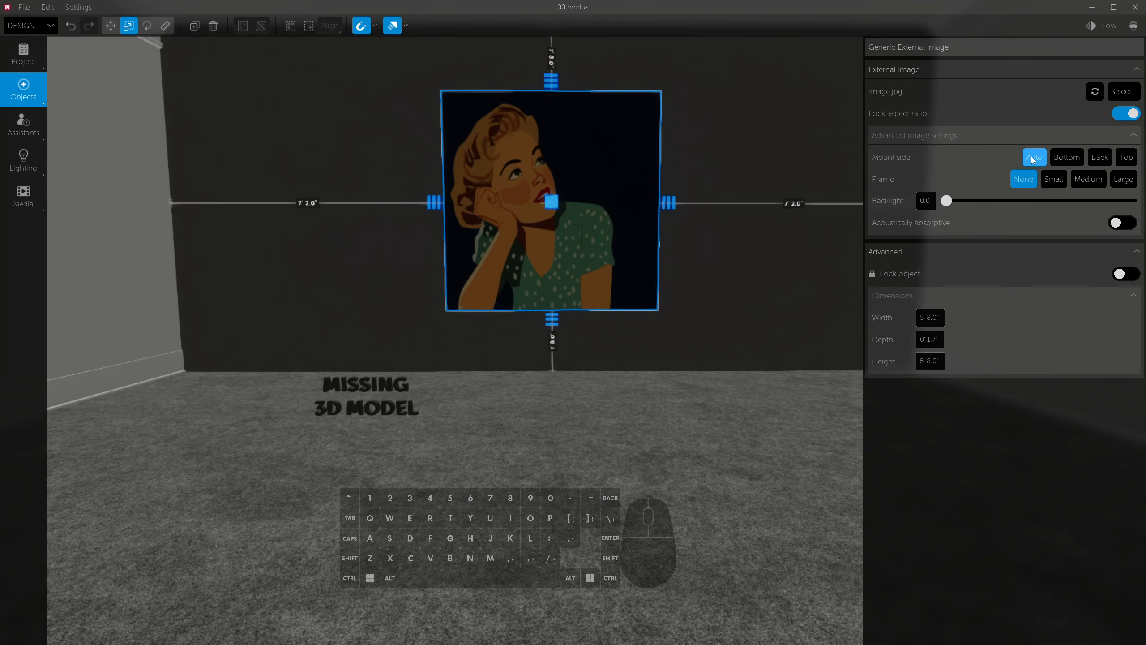
Give the wall image a Large frame and a Large matte.
{"action": "mouse_move", "coordinate": [1119, 341]}
{"action": "left_click", "coordinate": [1058, 186]}
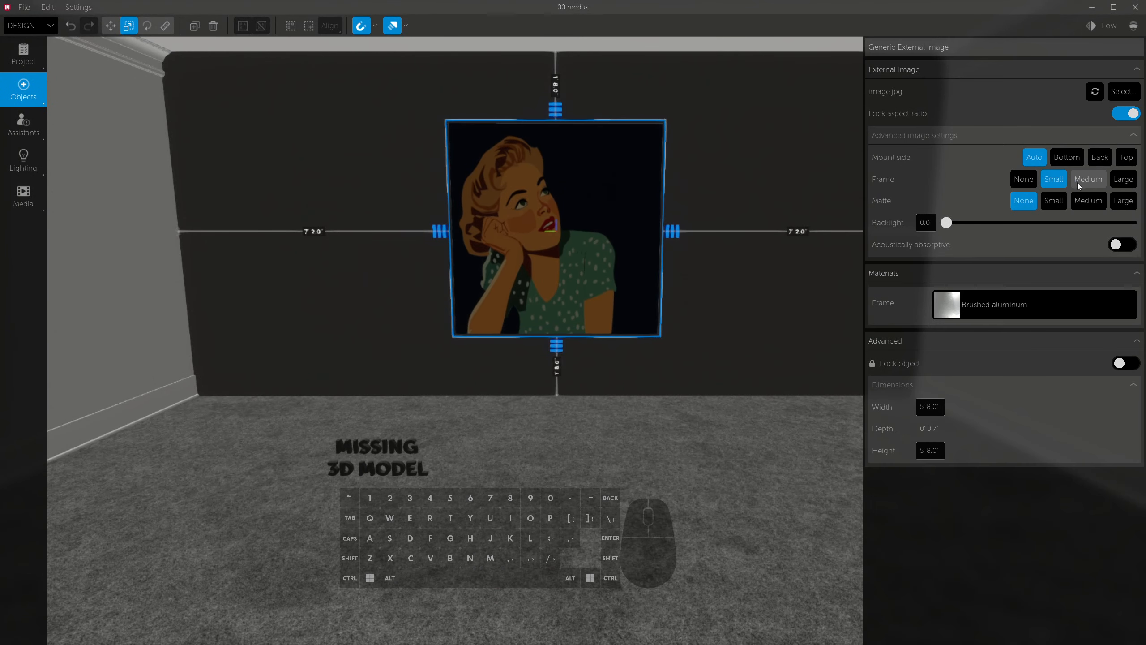
{"action": "left_click", "coordinate": [1088, 200]}
{"action": "left_click", "coordinate": [1121, 201]}
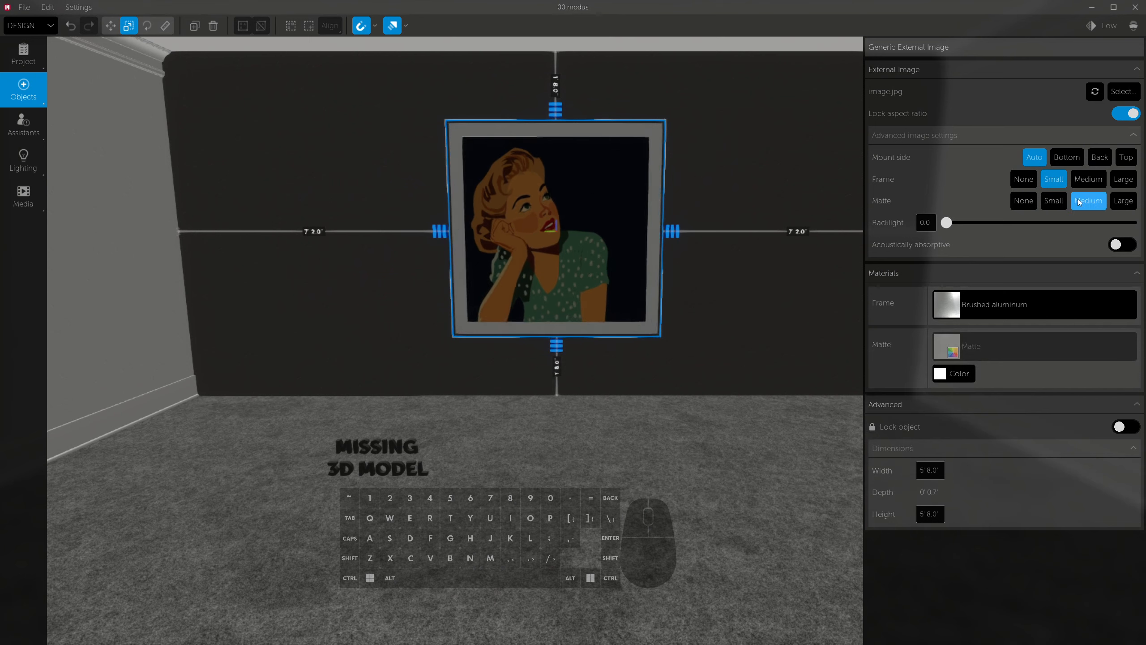
{"action": "left_click", "coordinate": [1088, 179]}
{"action": "left_click", "coordinate": [1124, 179]}
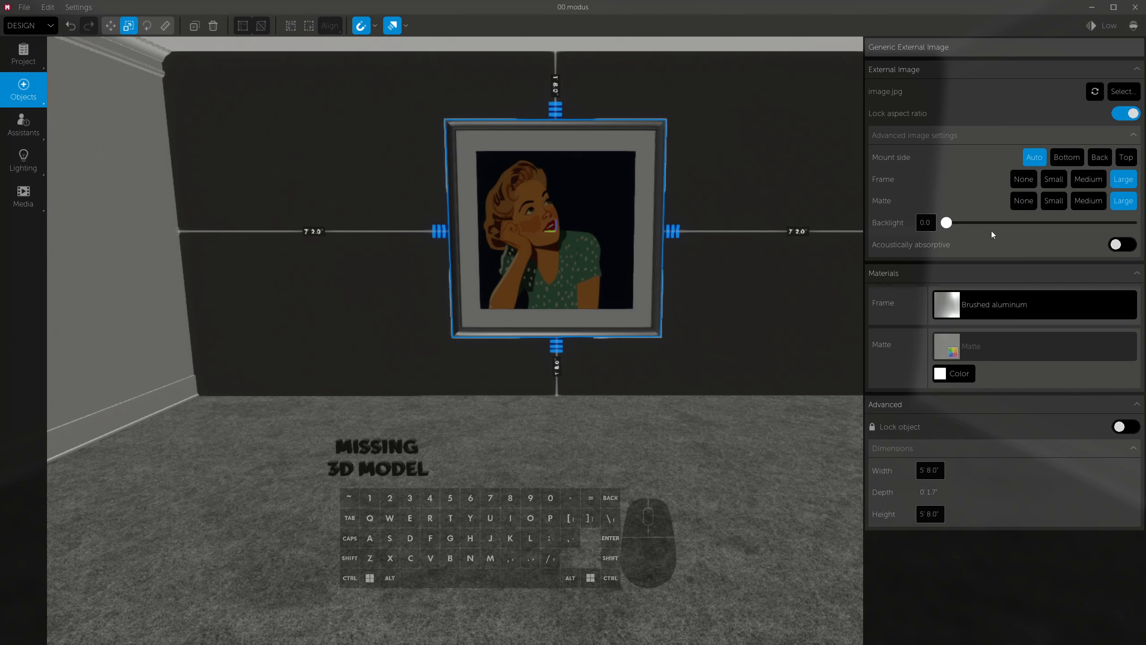
Try the image's acoustically absorptive option, leave it off, and set the backlight to 0.4.
{"action": "left_click_drag", "start_coordinate": [947, 222], "coordinate": [1036, 222]}
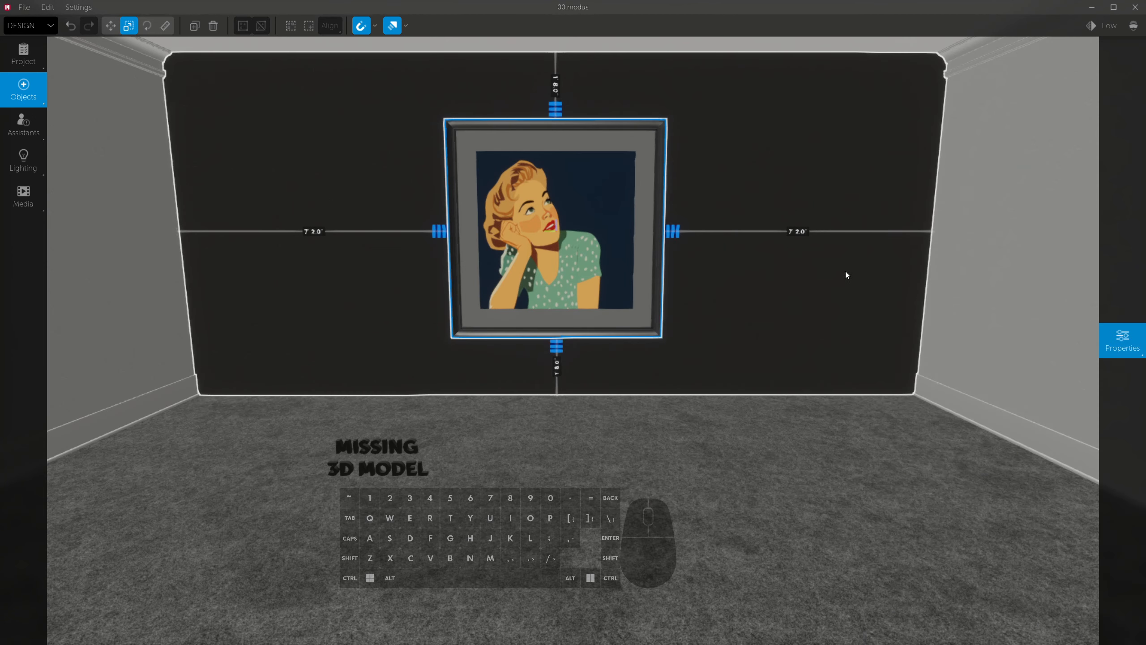
{"action": "mouse_move", "coordinate": [1118, 339]}
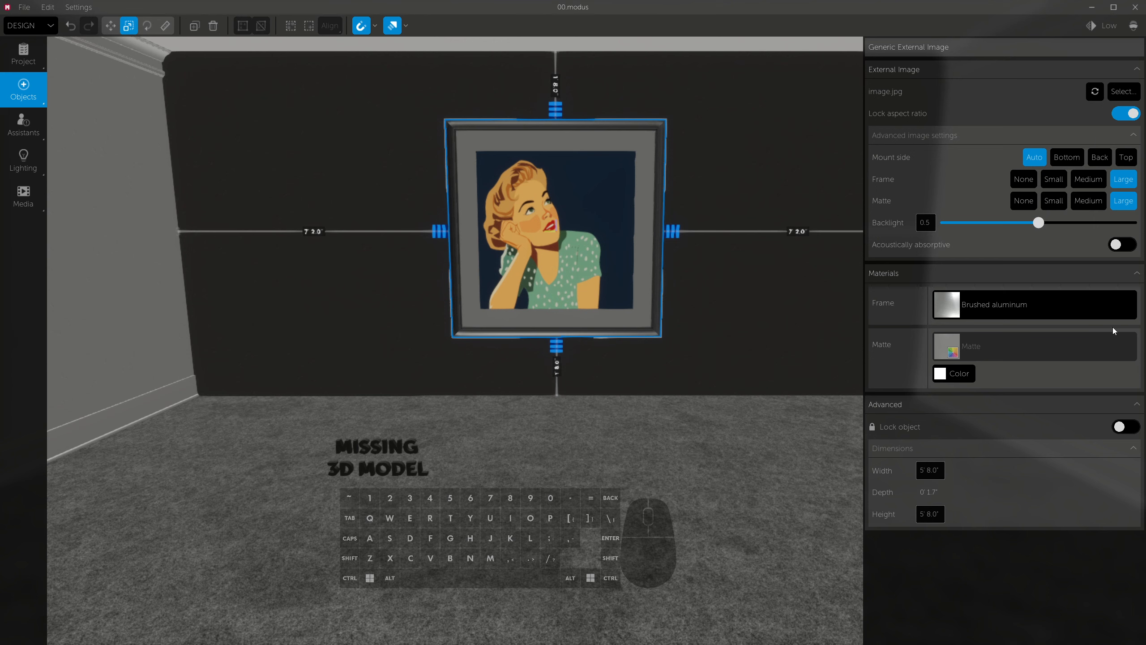
{"action": "left_click", "coordinate": [1118, 246]}
{"action": "left_click", "coordinate": [1119, 246]}
{"action": "mouse_move", "coordinate": [1039, 222]}
{"action": "left_mouse_down"}
{"action": "mouse_move", "coordinate": [982, 222]}
{"action": "mouse_move", "coordinate": [1019, 222]}
{"action": "left_mouse_up"}
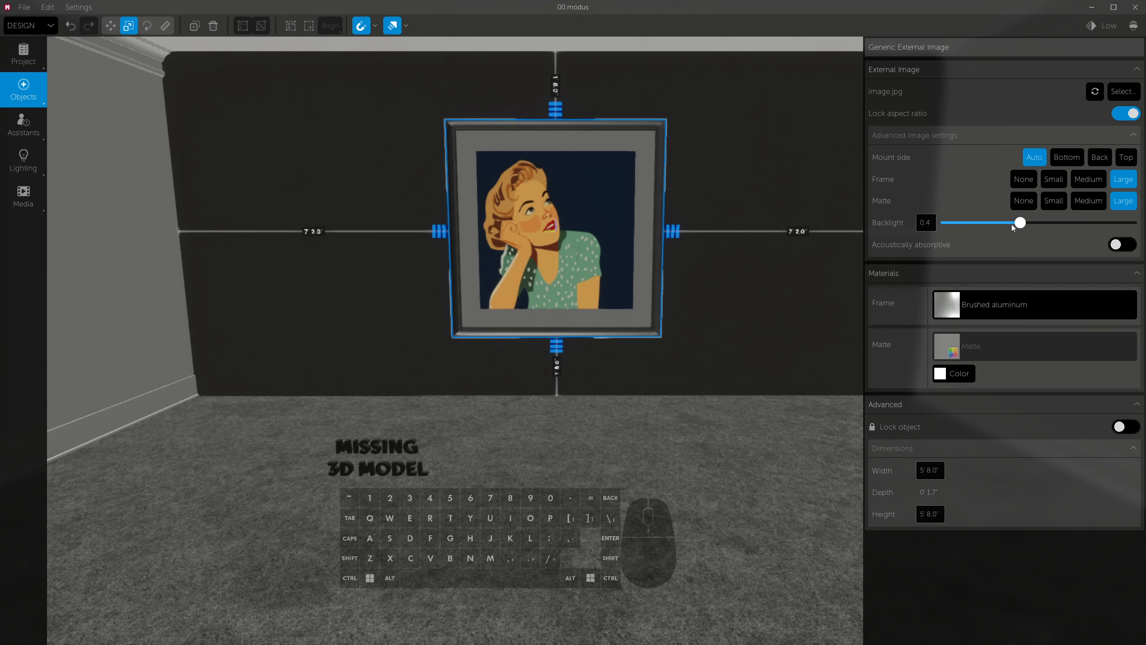
{"action": "left_click", "coordinate": [23, 124]}
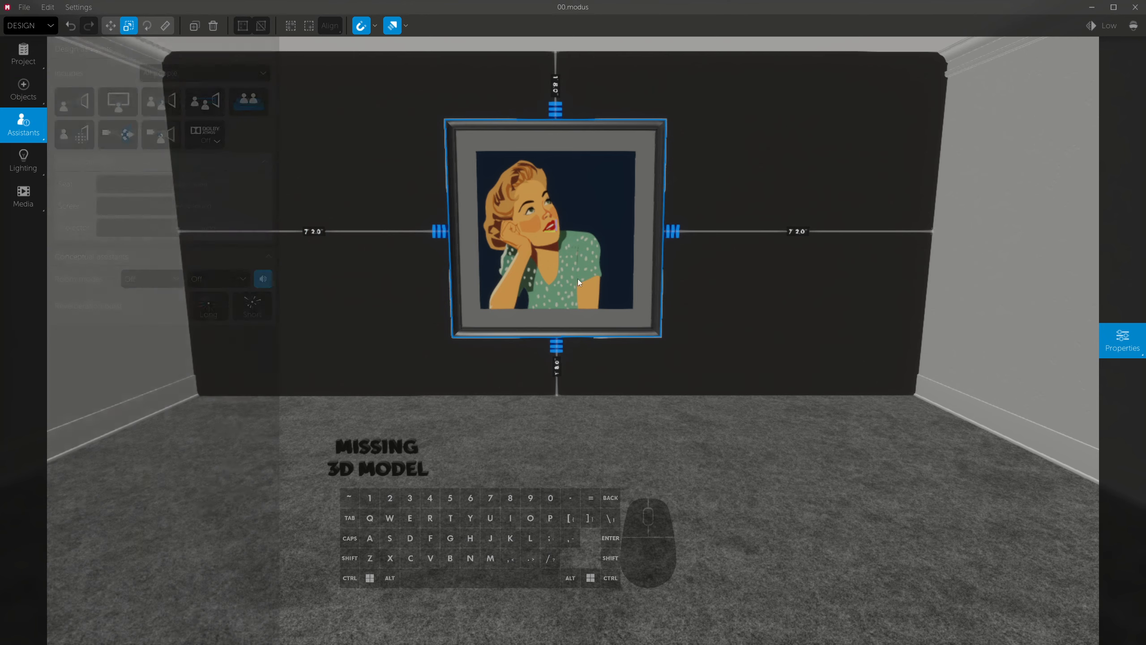
{"action": "left_click", "coordinate": [1124, 334]}
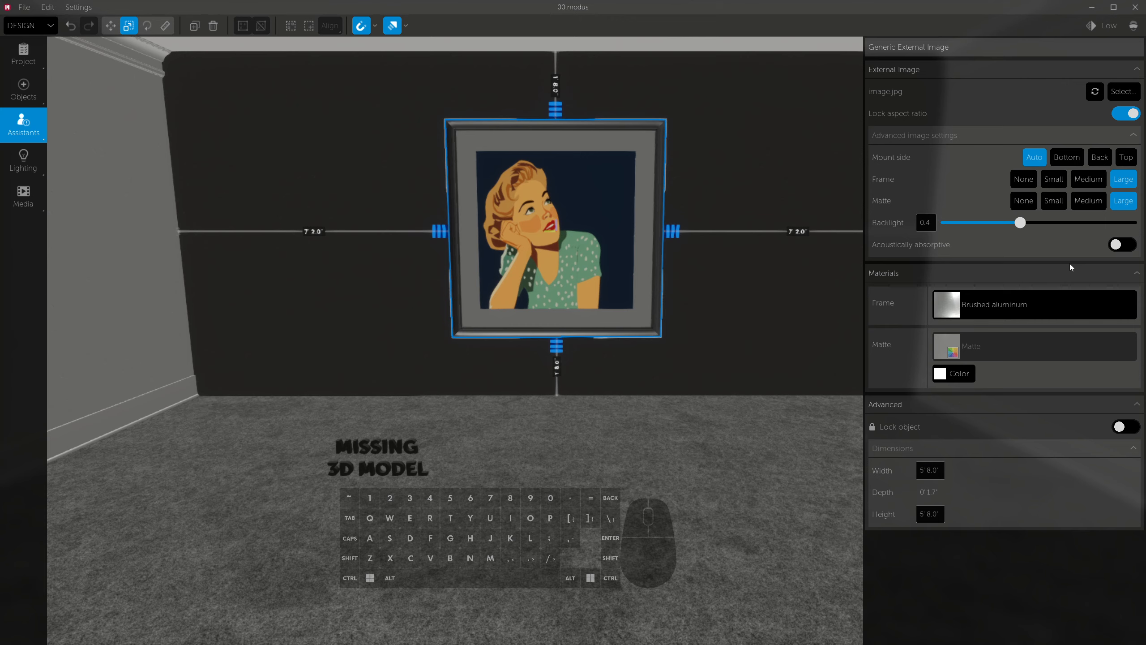
Move the placeholder 3D model to the middle of the room's width, in front of the framed image.
{"action": "key", "text": "s"}
{"action": "right_click_drag", "start_coordinate": [794, 294], "coordinate": [713, 294]}
{"action": "left_click_drag", "start_coordinate": [474, 397], "coordinate": [589, 387]}
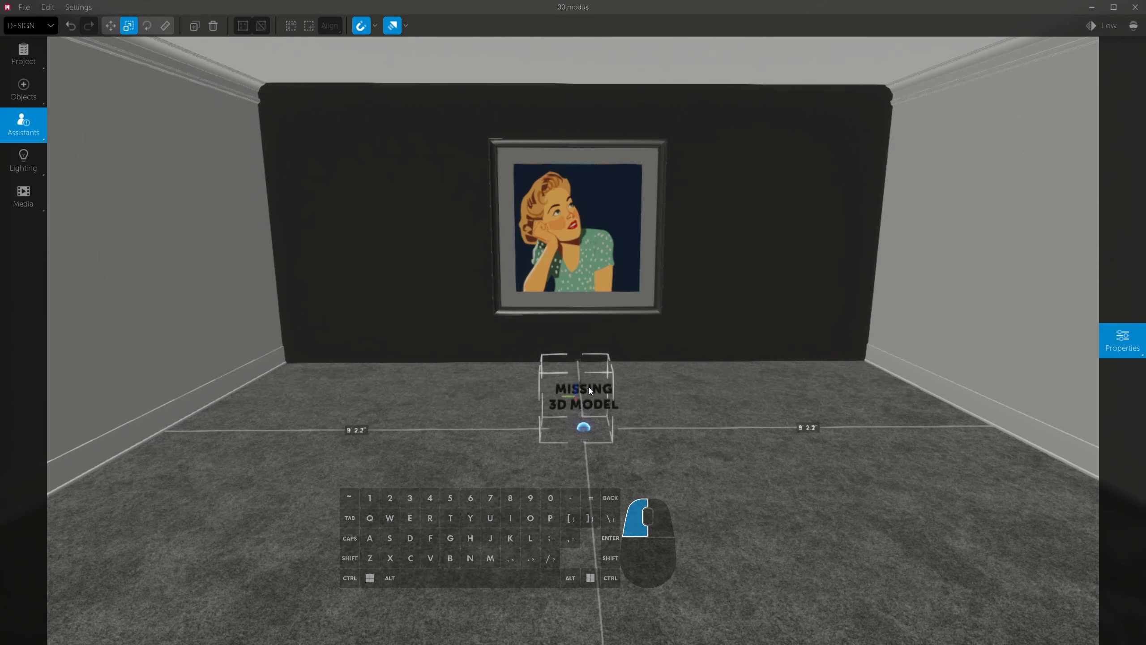
{"action": "right_click_drag", "start_coordinate": [590, 387], "coordinate": [705, 375]}
Load the external model file Table.fbx into the placeholder 3D model.
{"action": "left_click", "coordinate": [1128, 343]}
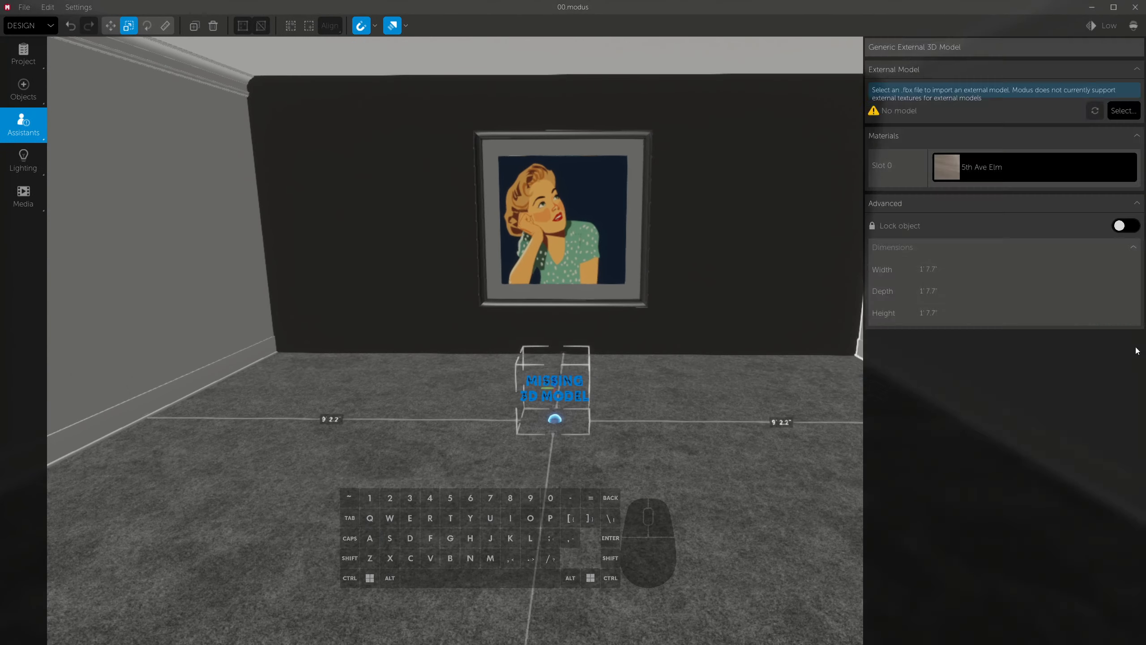
{"action": "left_click", "coordinate": [1119, 126]}
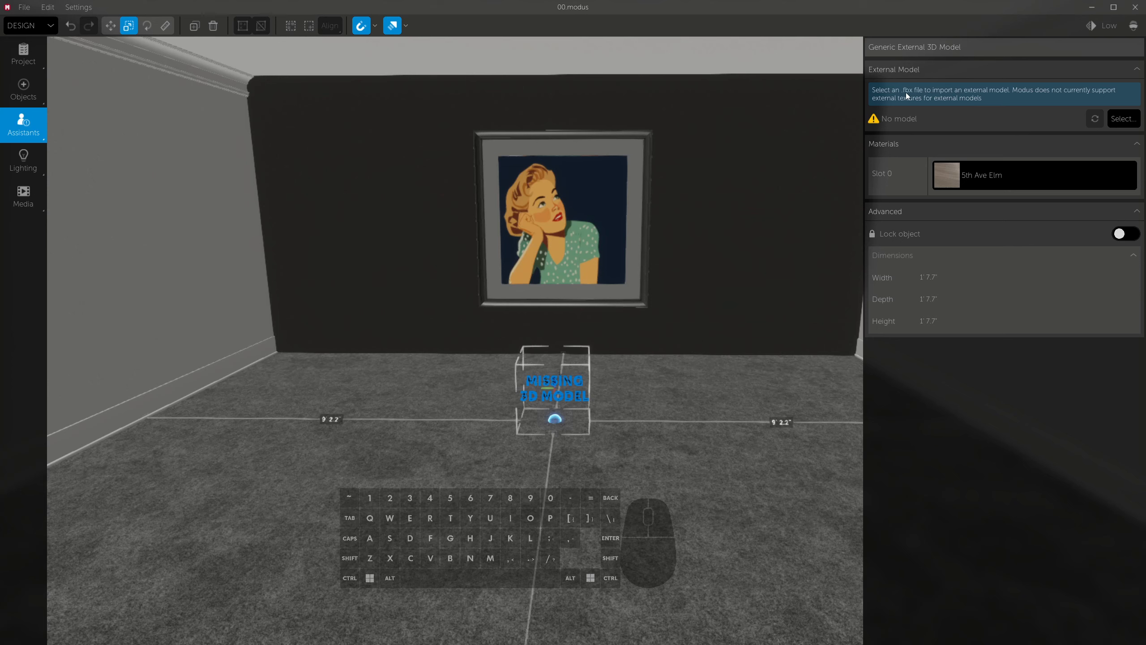
{"action": "left_click", "coordinate": [454, 185]}
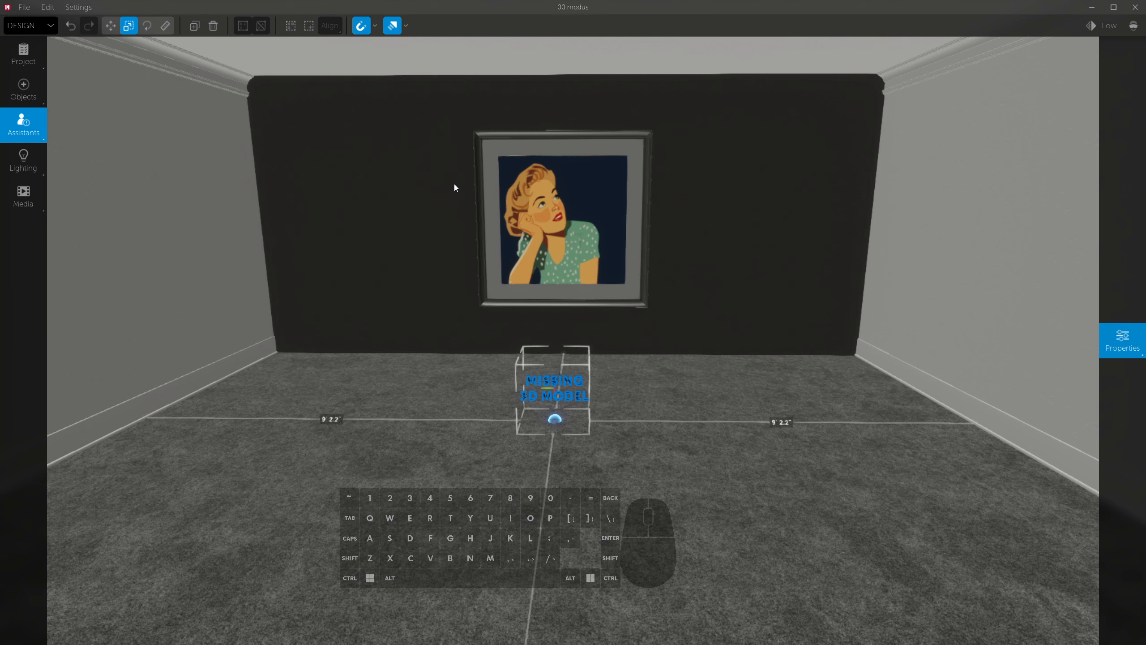
{"action": "left_click", "coordinate": [755, 418]}
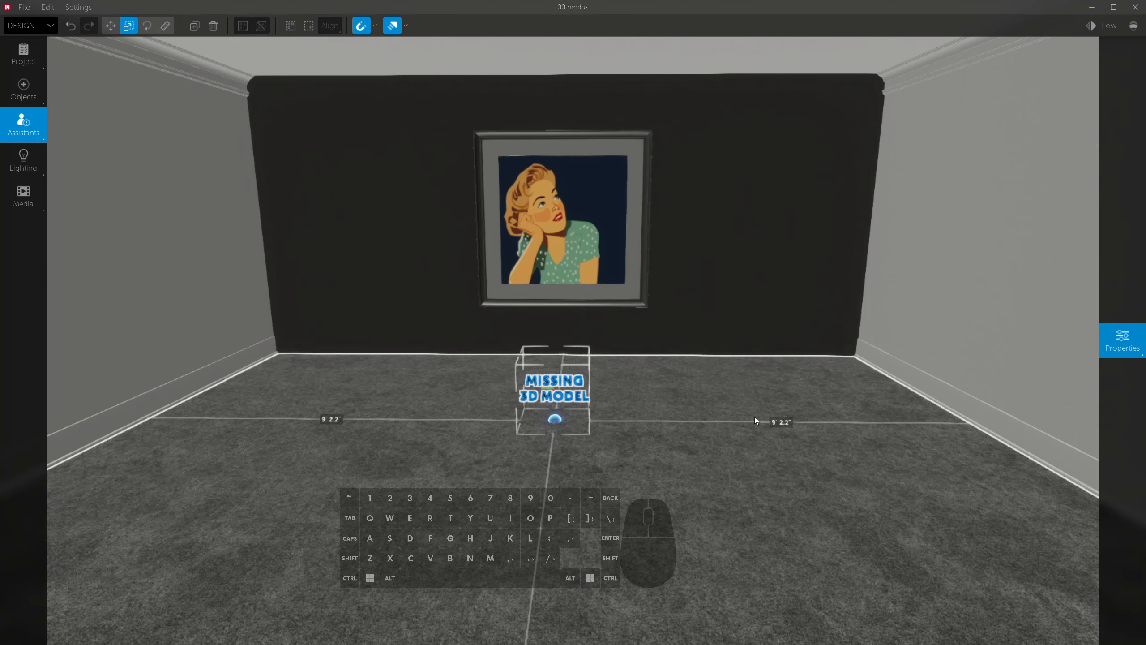
Rotate the imported table parallel to the long light-grey side wall and place it alongside that wall.
{"action": "right_click_drag", "start_coordinate": [754, 418], "coordinate": [713, 367]}
{"action": "scroll", "coordinate": [713, 365], "scroll_direction": "down", "scroll_amount": 5}
{"action": "scroll", "coordinate": [714, 366], "scroll_direction": "down", "scroll_amount": 4}
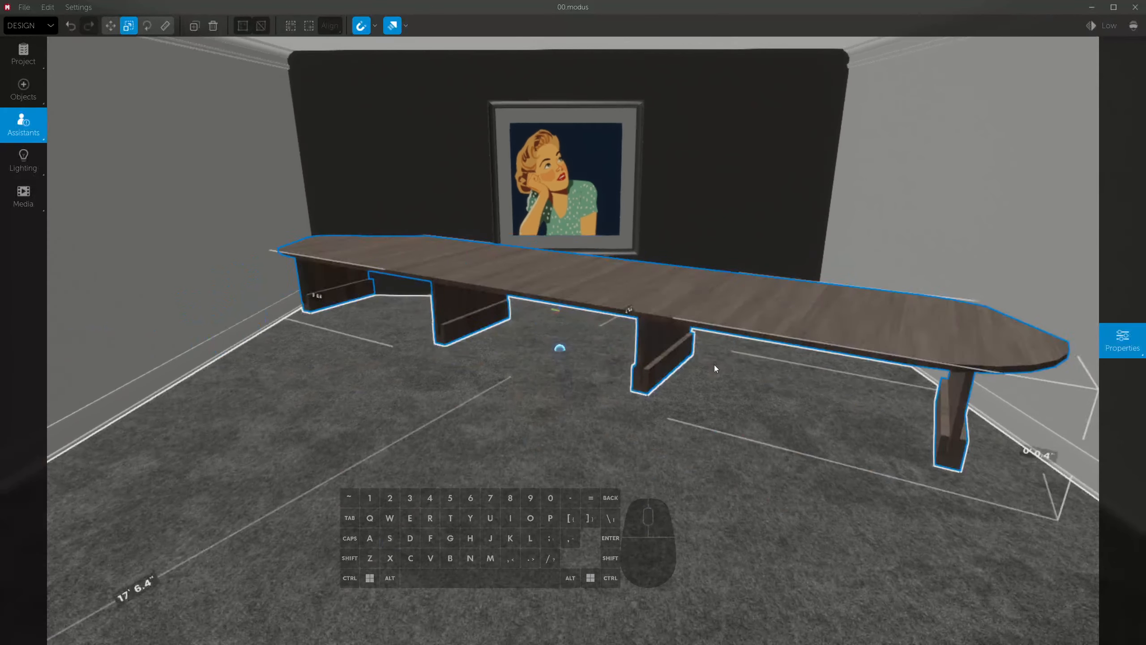
{"action": "left_click", "coordinate": [687, 451]}
{"action": "left_click_drag", "start_coordinate": [688, 447], "coordinate": [858, 502]}
{"action": "right_click_drag", "start_coordinate": [759, 436], "coordinate": [608, 340]}
{"action": "left_click_drag", "start_coordinate": [596, 291], "coordinate": [642, 293]}
{"action": "right_click_drag", "start_coordinate": [643, 294], "coordinate": [687, 323]}
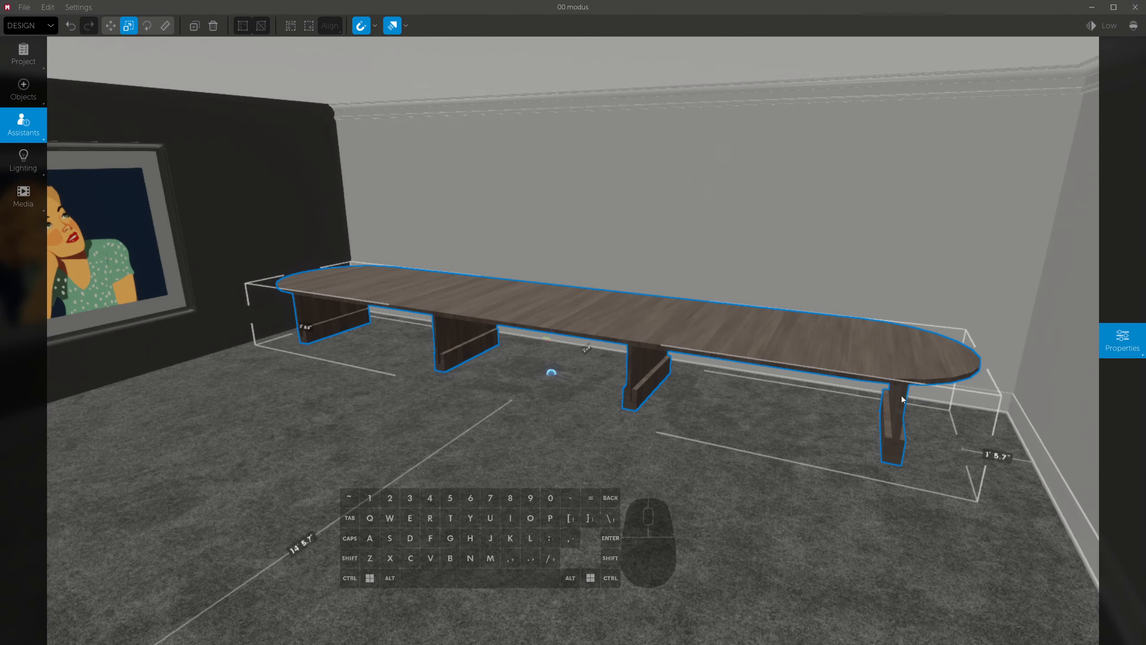
{"action": "right_click_drag", "start_coordinate": [368, 303], "coordinate": [321, 308]}
Move the framed image from the dark wall onto the tabletop to test attaching it to the table.
{"action": "mouse_move", "coordinate": [1121, 332]}
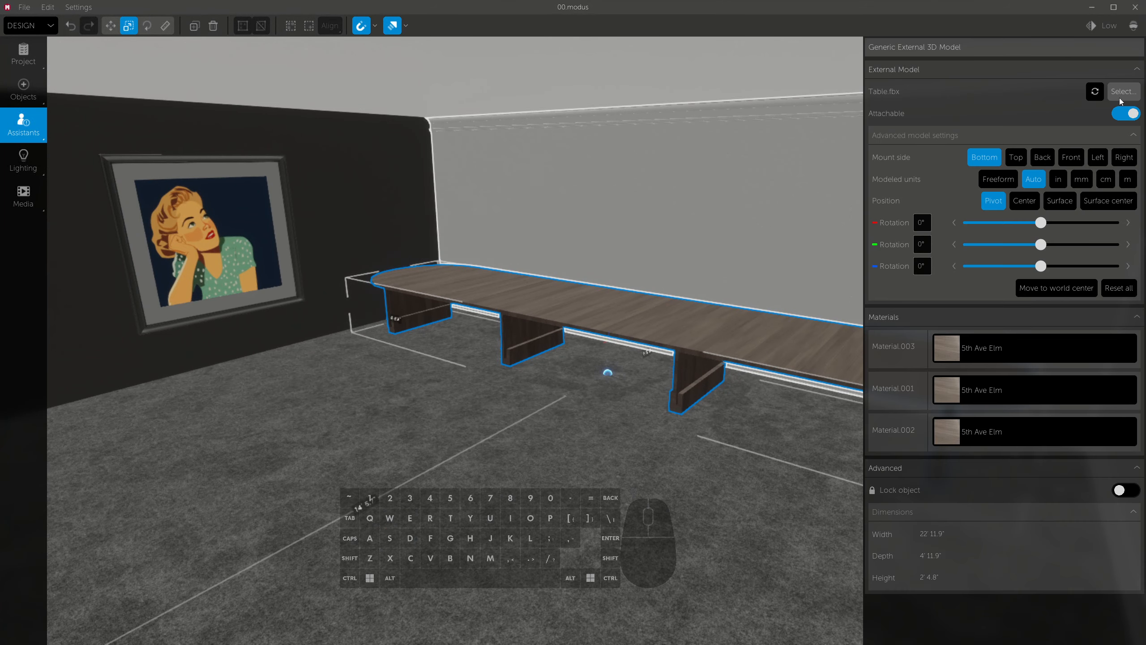
{"action": "right_click_drag", "start_coordinate": [749, 202], "coordinate": [688, 204]}
{"action": "mouse_move", "coordinate": [1114, 321]}
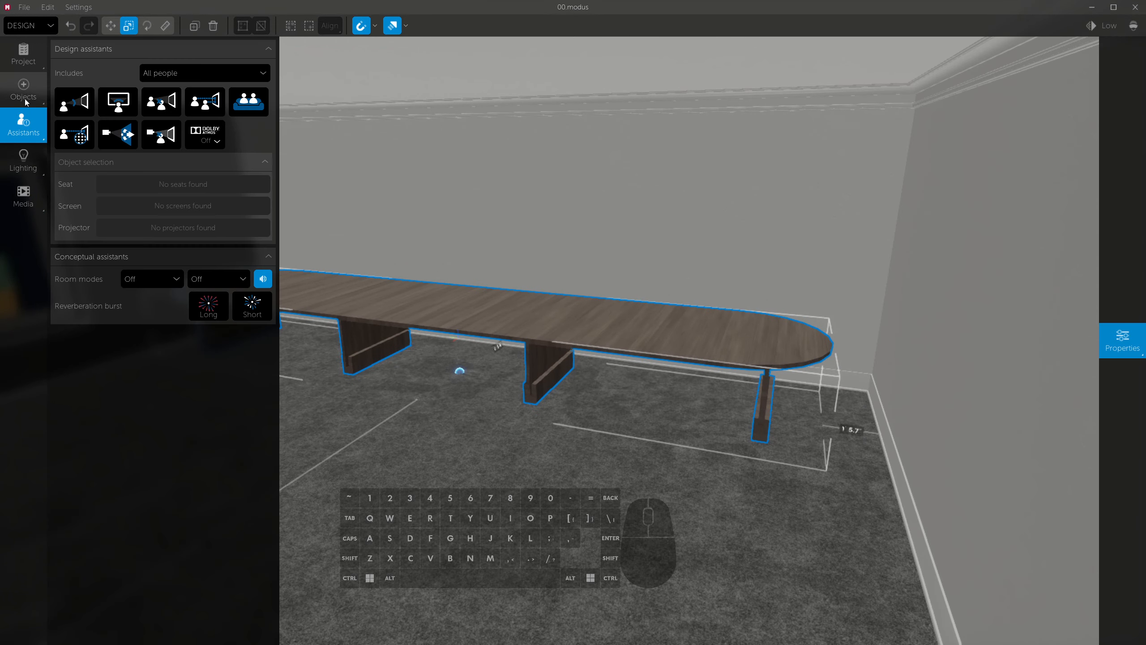
{"action": "left_click", "coordinate": [44, 103]}
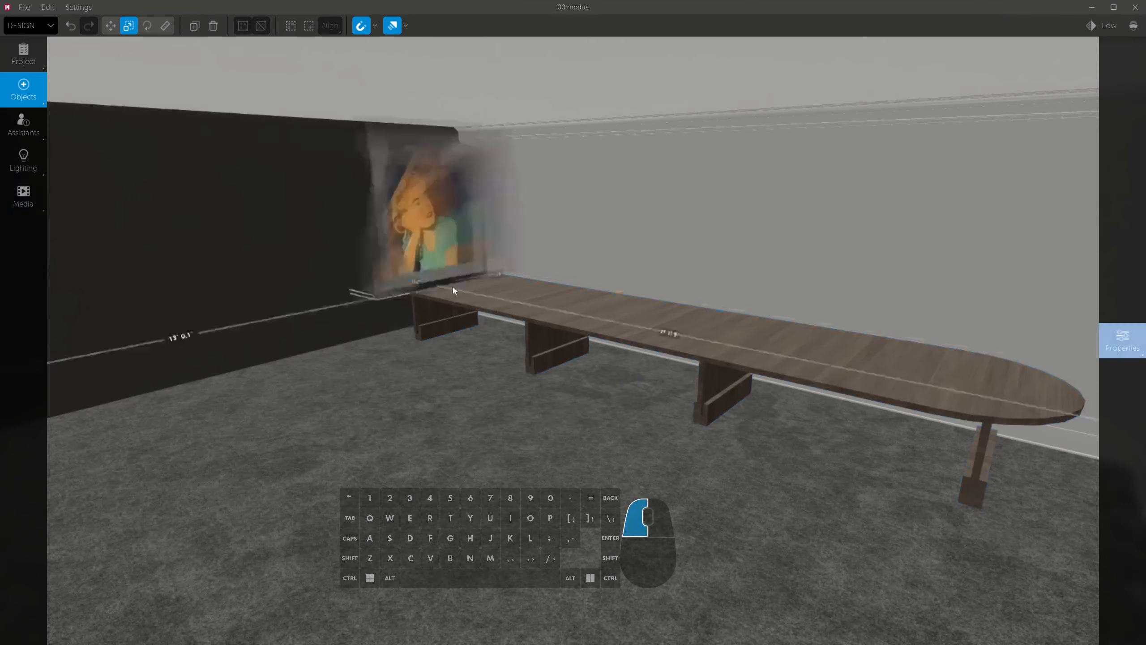
{"action": "left_click_drag", "start_coordinate": [429, 293], "coordinate": [544, 314]}
{"action": "left_click", "coordinate": [1123, 340]}
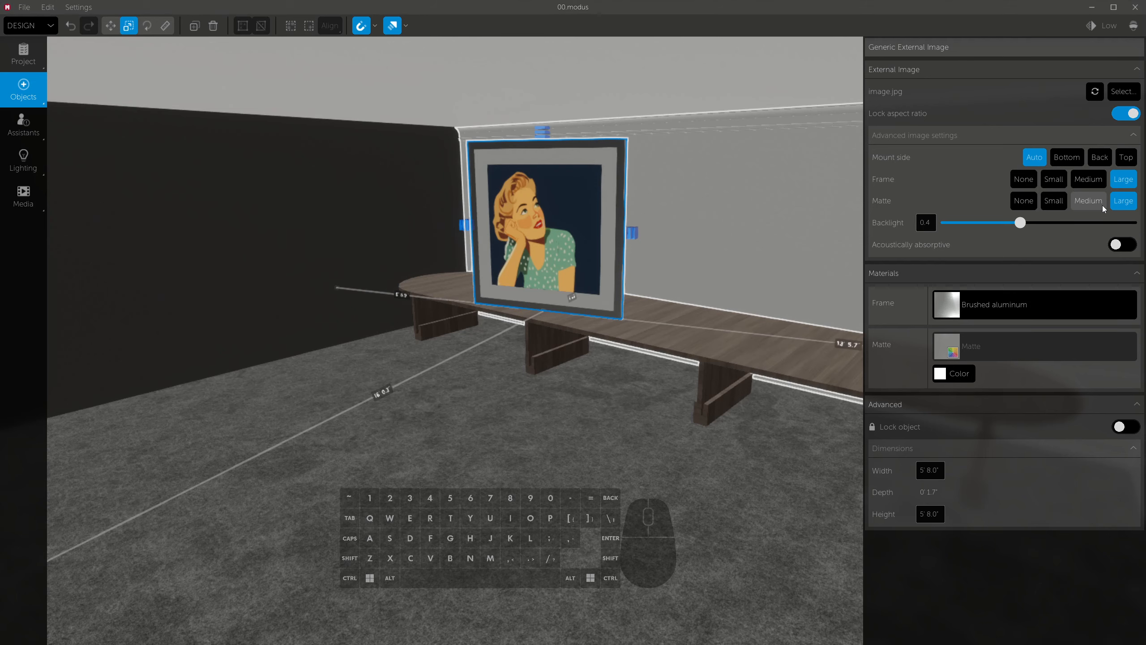
Turn off the table's Attachable option and move the framed image back onto the dark wall.
{"action": "left_click", "coordinate": [833, 334]}
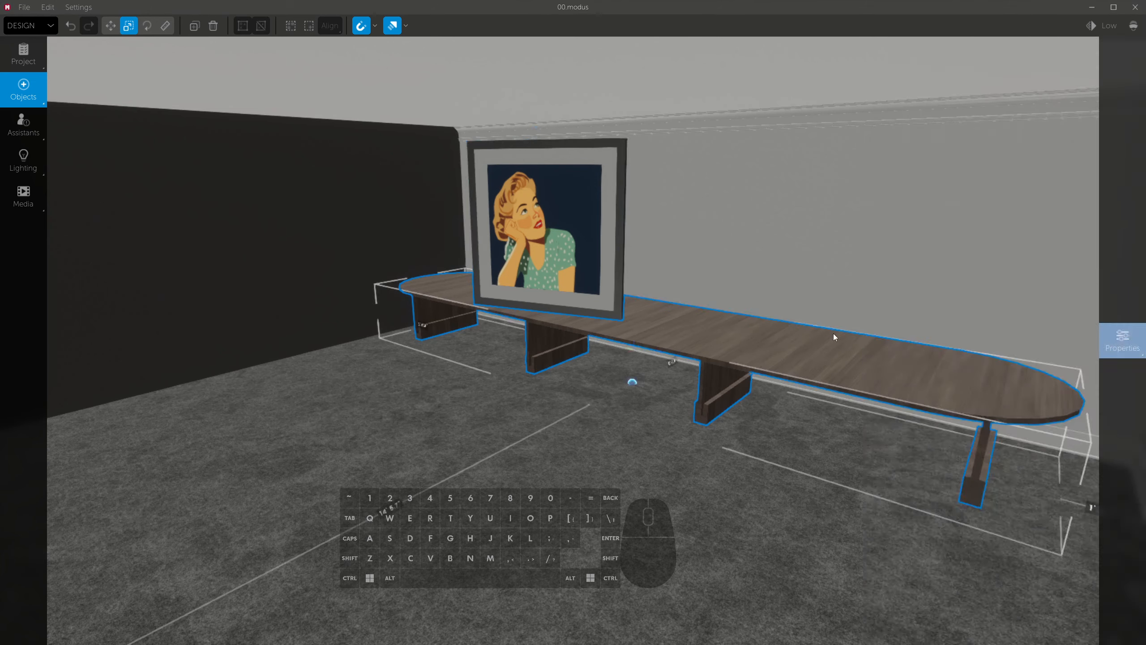
{"action": "left_click", "coordinate": [1123, 339]}
{"action": "left_click", "coordinate": [1126, 113]}
{"action": "left_click_drag", "start_coordinate": [555, 239], "coordinate": [300, 256]}
Turn the table's Attachable option back on.
{"action": "left_click", "coordinate": [765, 337]}
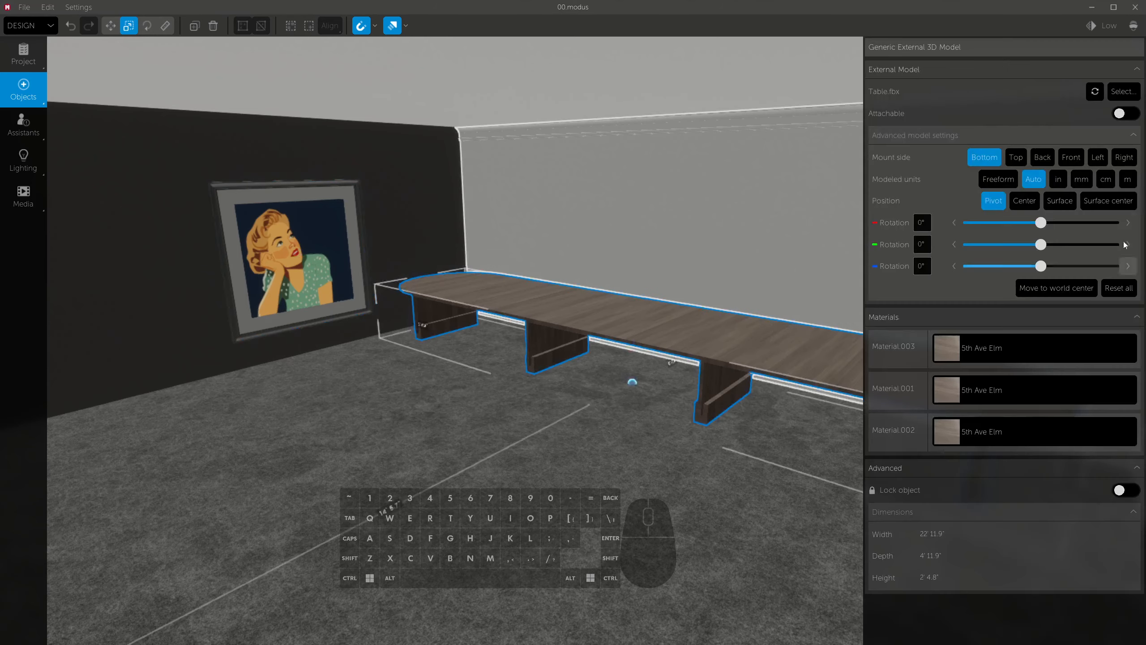
{"action": "left_click", "coordinate": [1124, 113]}
Try the Top mount side for the table and return it to Bottom.
{"action": "right_click_drag", "start_coordinate": [846, 192], "coordinate": [924, 238]}
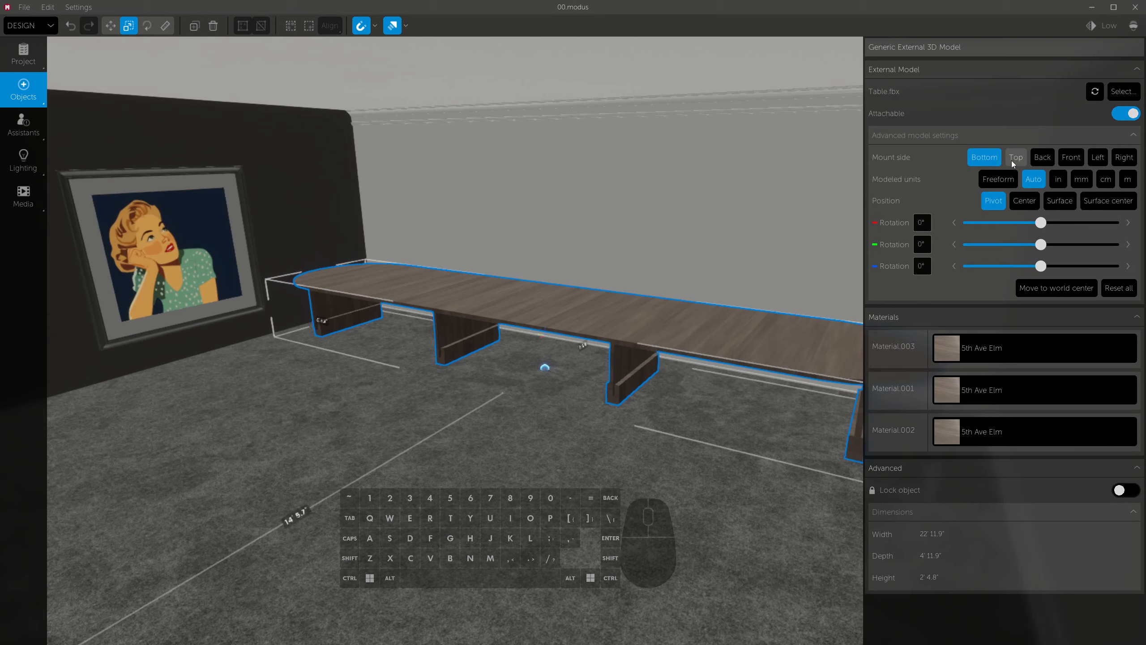
{"action": "left_click", "coordinate": [1014, 159]}
{"action": "left_click", "coordinate": [993, 159]}
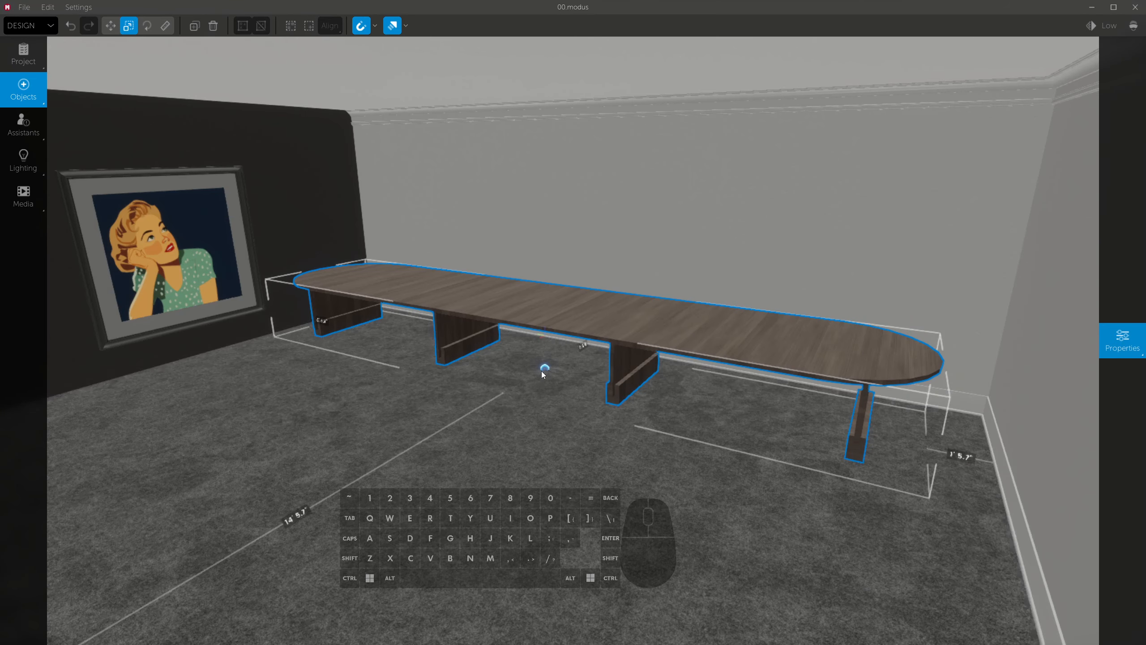
Set the table model's modeled units to inches.
{"action": "mouse_move", "coordinate": [1122, 338]}
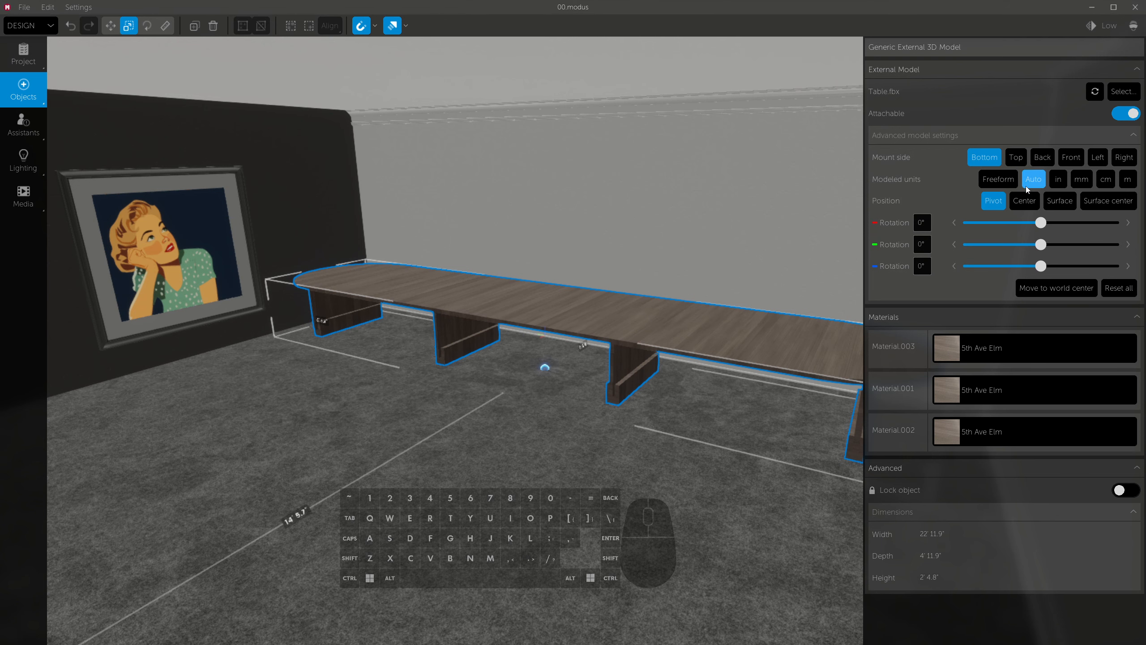
{"action": "left_click", "coordinate": [1056, 183]}
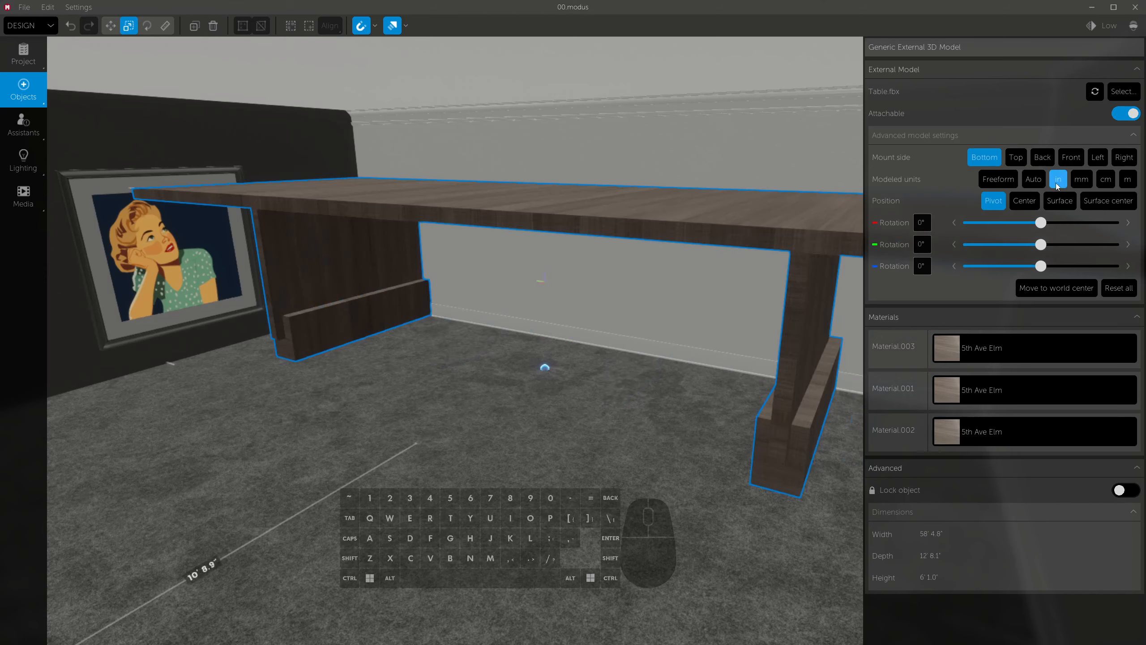
Try mm and cm as the table's modeled units and switch them to Freeform.
{"action": "left_click", "coordinate": [1079, 181]}
{"action": "left_click", "coordinate": [1106, 181]}
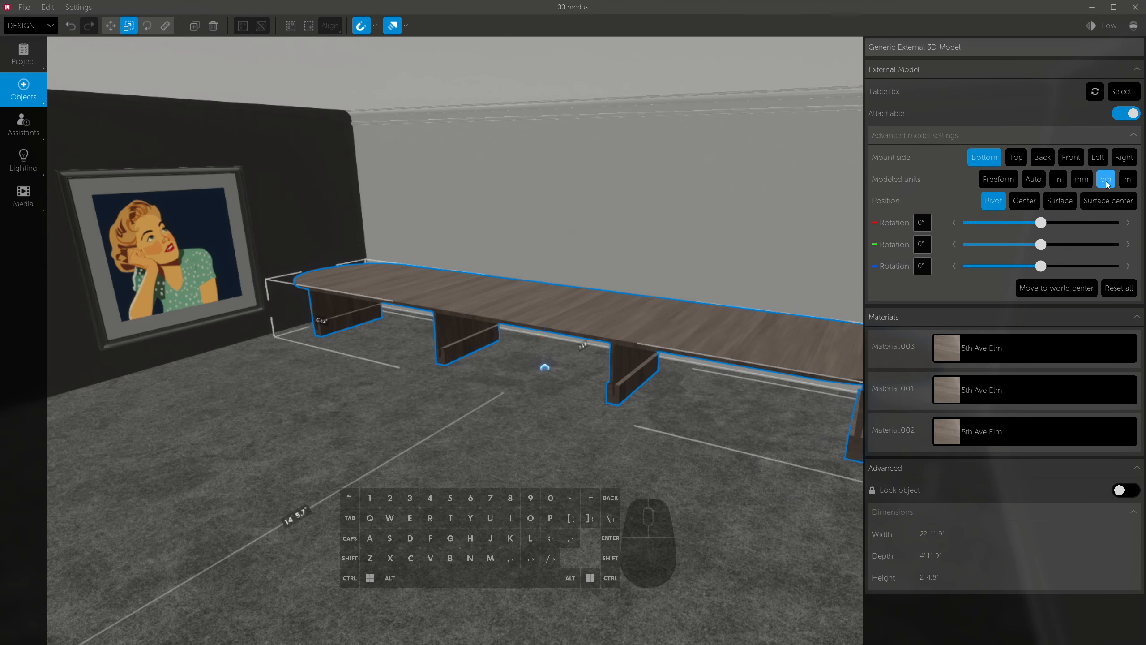
{"action": "left_click", "coordinate": [1005, 181]}
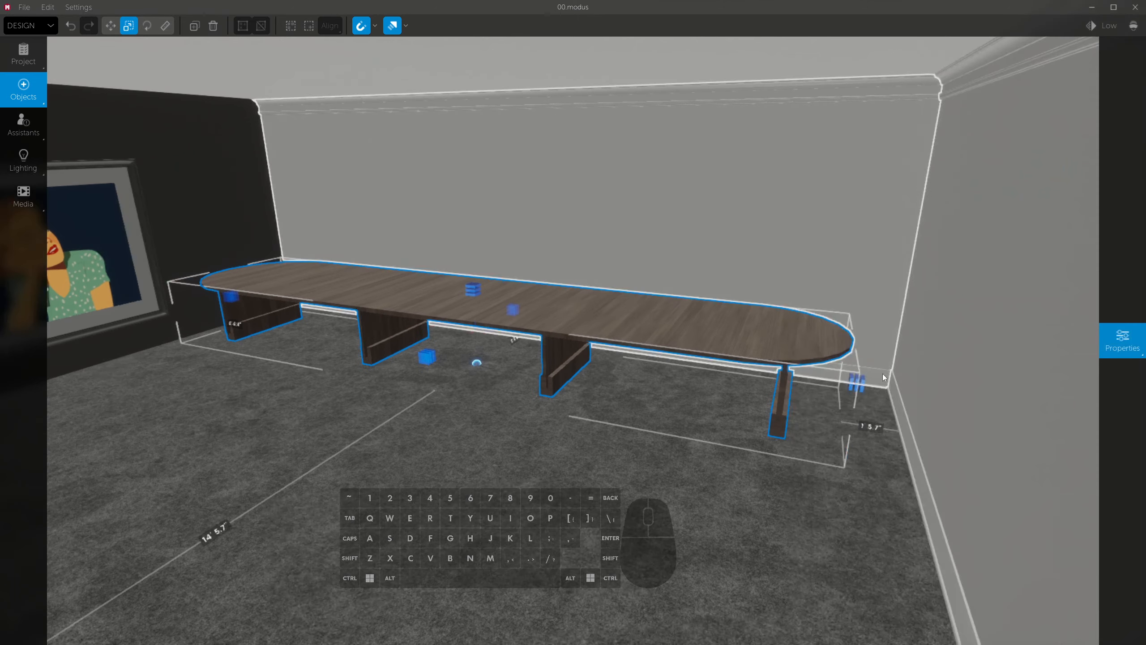
Scale the table freely down and back up to about 23' wide, and set its modeled units to Auto.
{"action": "left_click_drag", "start_coordinate": [871, 385], "coordinate": [737, 382]}
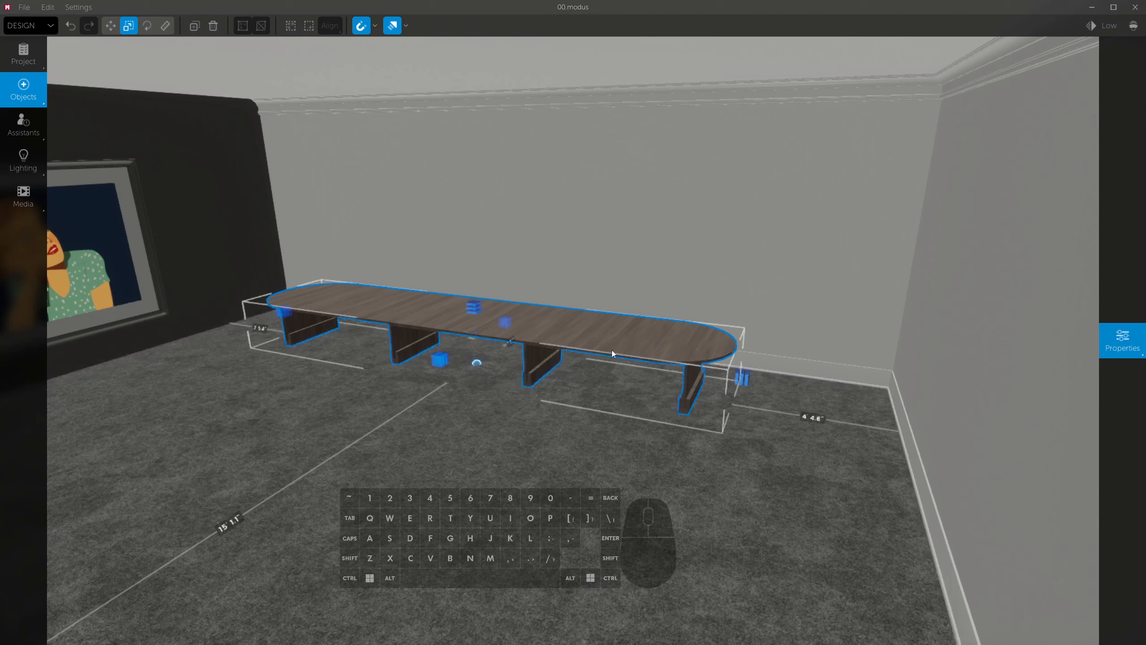
{"action": "left_click_drag", "start_coordinate": [611, 350], "coordinate": [625, 353]}
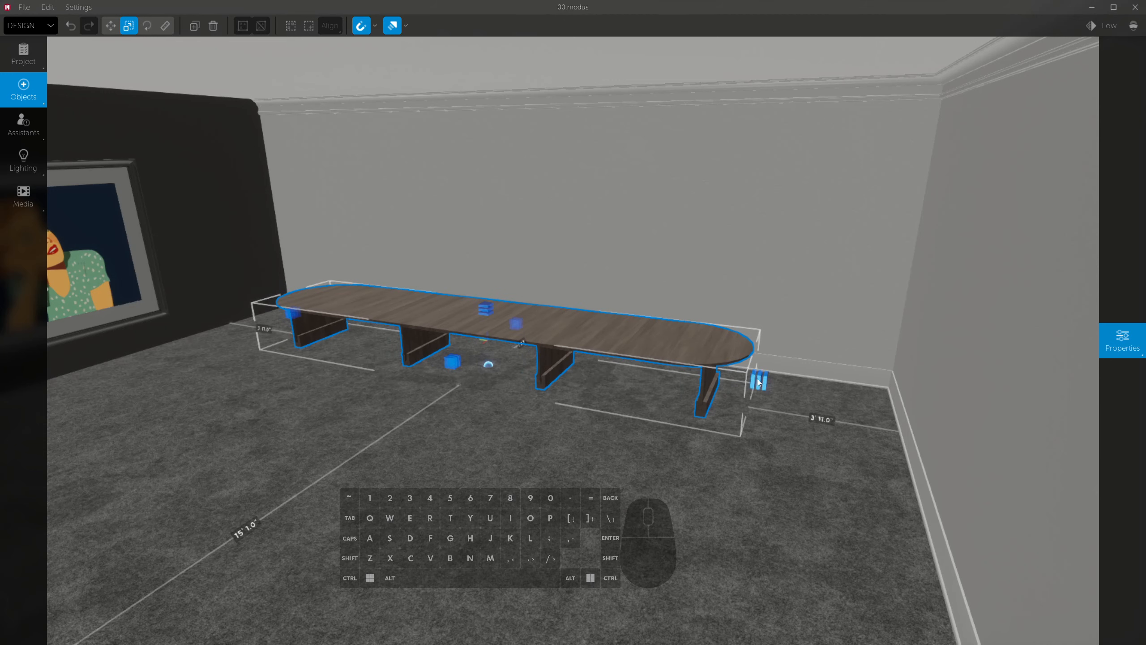
{"action": "left_click_drag", "start_coordinate": [760, 381], "coordinate": [864, 389]}
{"action": "left_click", "coordinate": [1122, 339]}
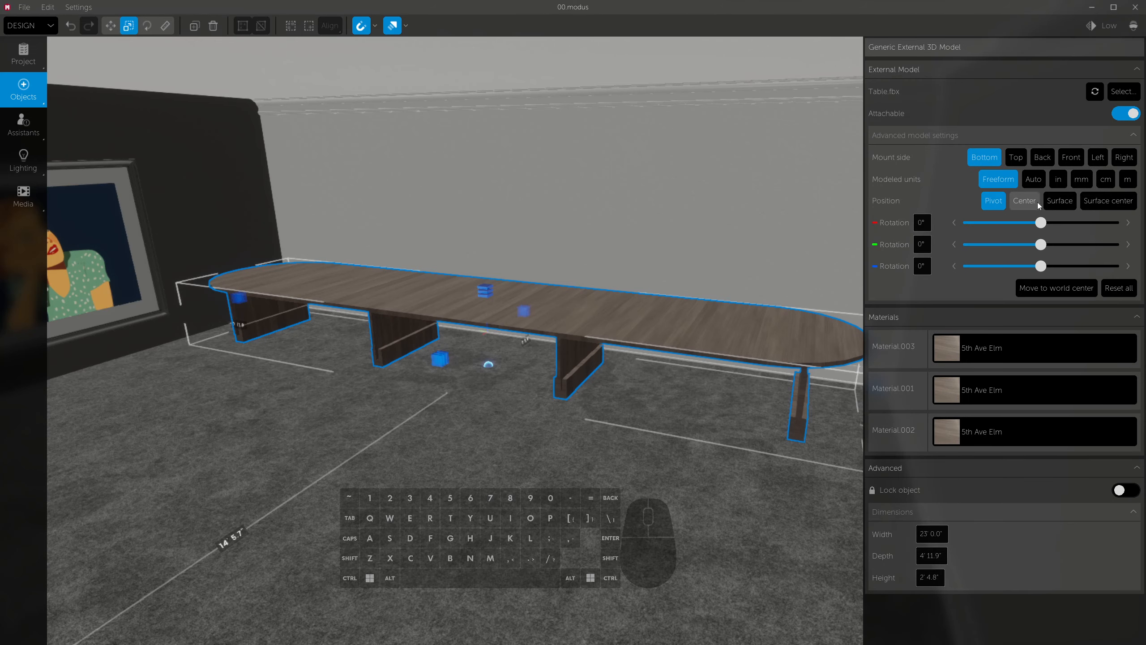
{"action": "left_click", "coordinate": [1033, 179]}
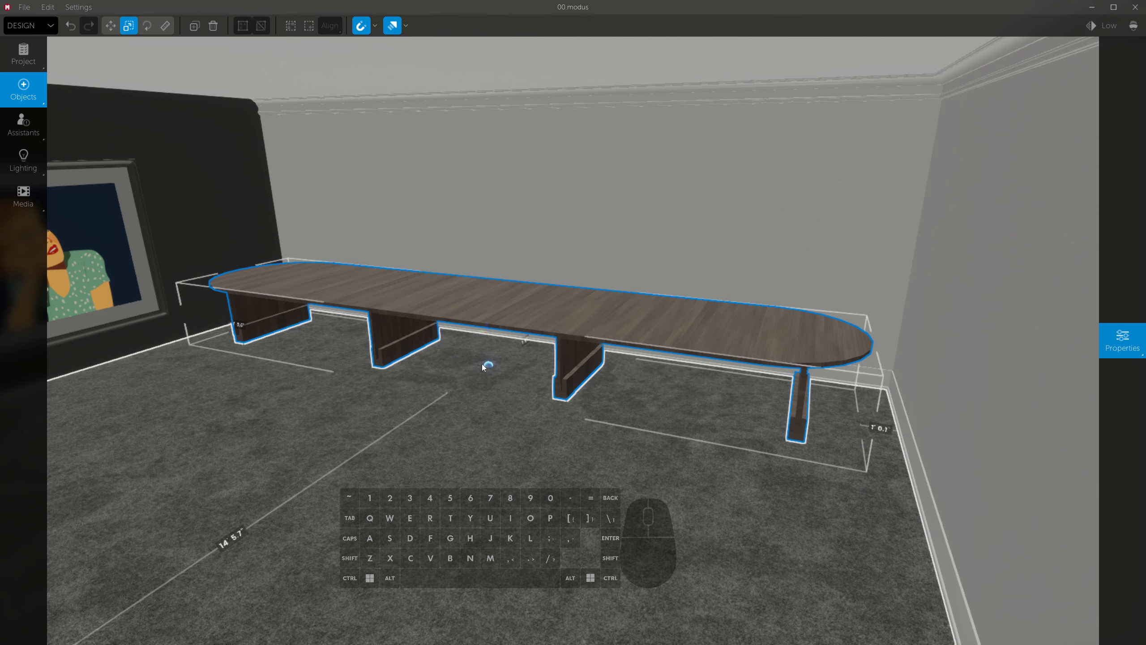
Try the Center, Surface and Surface center positions for the table and return it to Pivot.
{"action": "left_click", "coordinate": [1120, 338]}
{"action": "left_click", "coordinate": [1026, 201]}
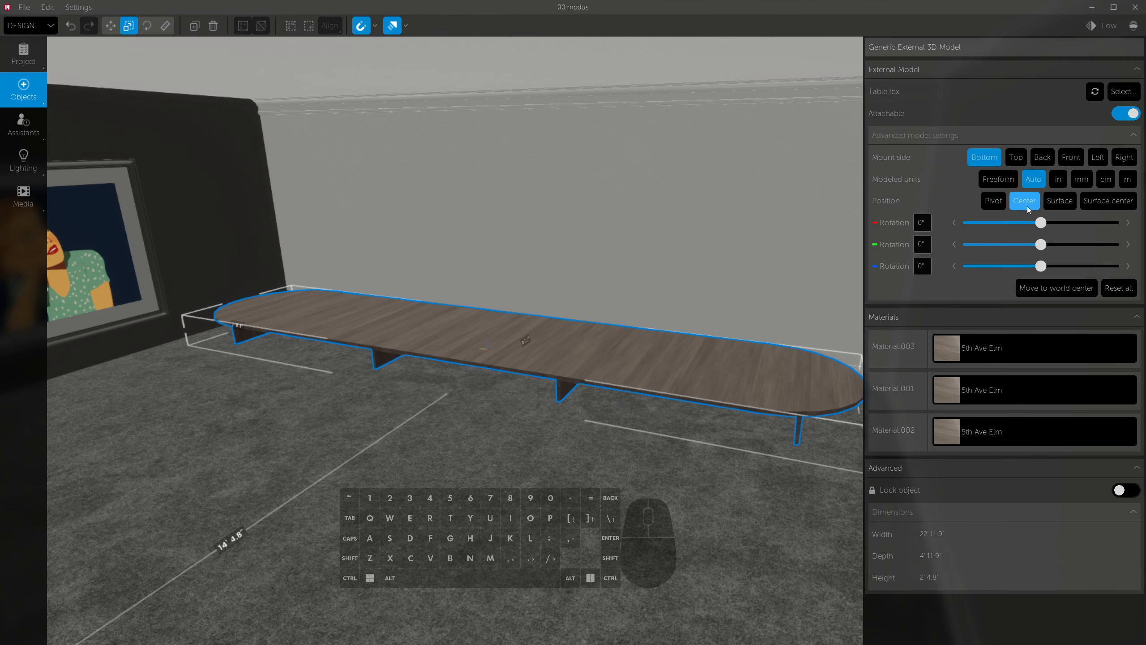
{"action": "left_click", "coordinate": [995, 204]}
{"action": "left_click", "coordinate": [1069, 202]}
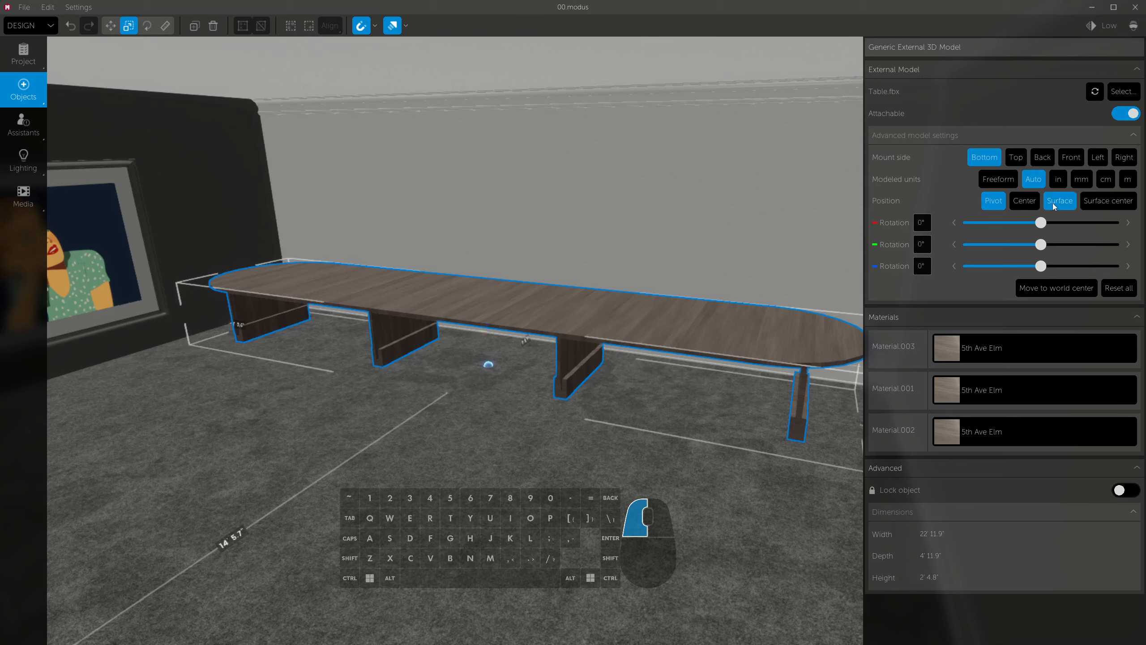
{"action": "left_click", "coordinate": [1097, 201]}
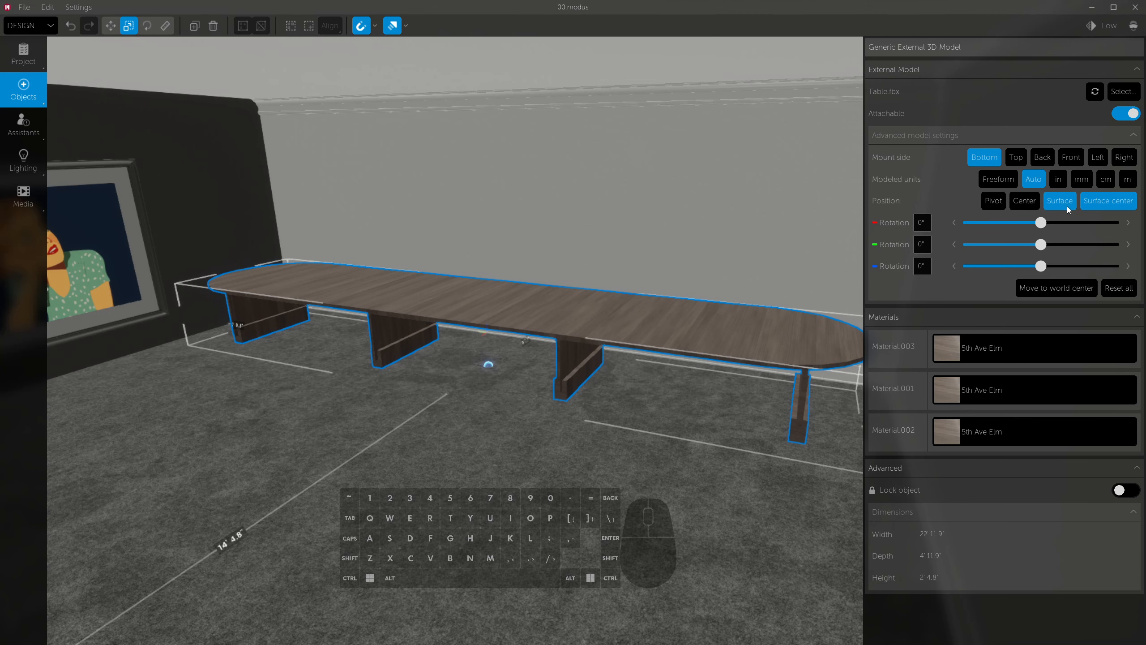
{"action": "left_click", "coordinate": [1068, 206]}
{"action": "left_click", "coordinate": [987, 205]}
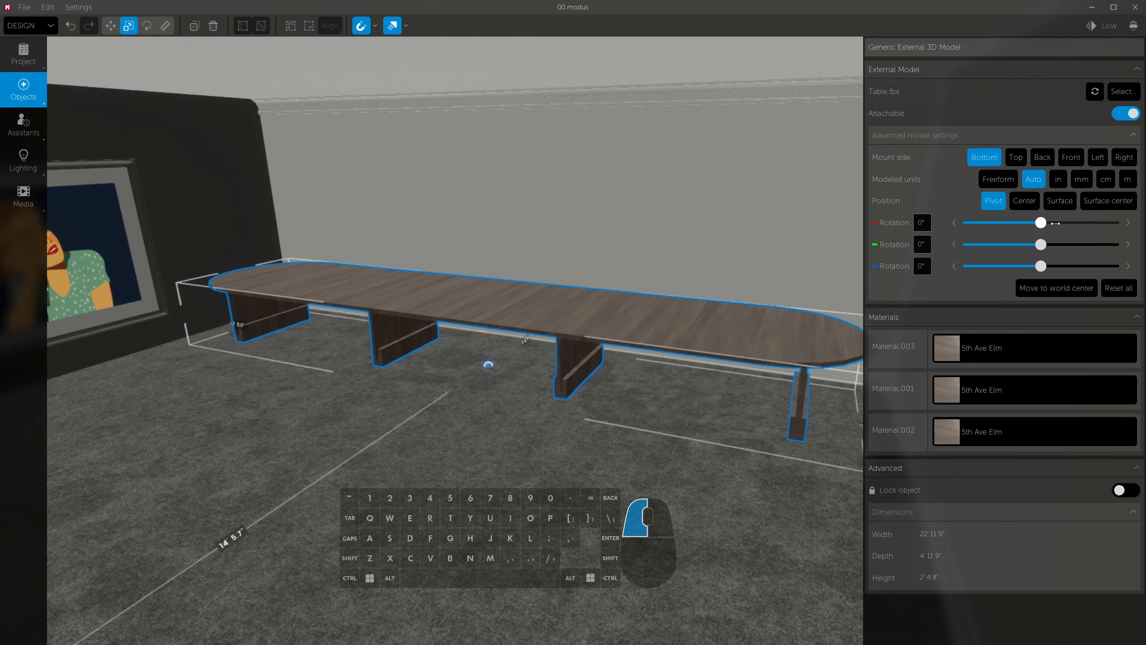
{"action": "left_click_drag", "start_coordinate": [1055, 223], "coordinate": [1048, 266]}
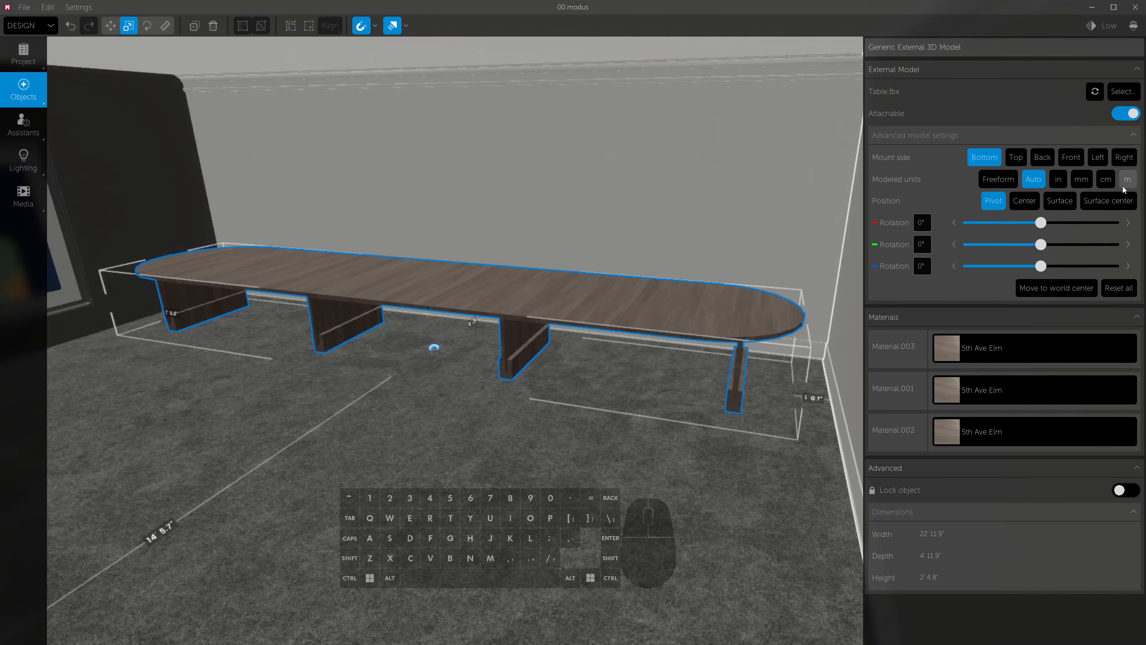
Shrink the table in Freeform units to about 1' 7" wide and move it up along the long light wall.
{"action": "left_click", "coordinate": [988, 183]}
{"action": "left_click_drag", "start_coordinate": [808, 362], "coordinate": [512, 260]}
{"action": "key", "text": "w"}
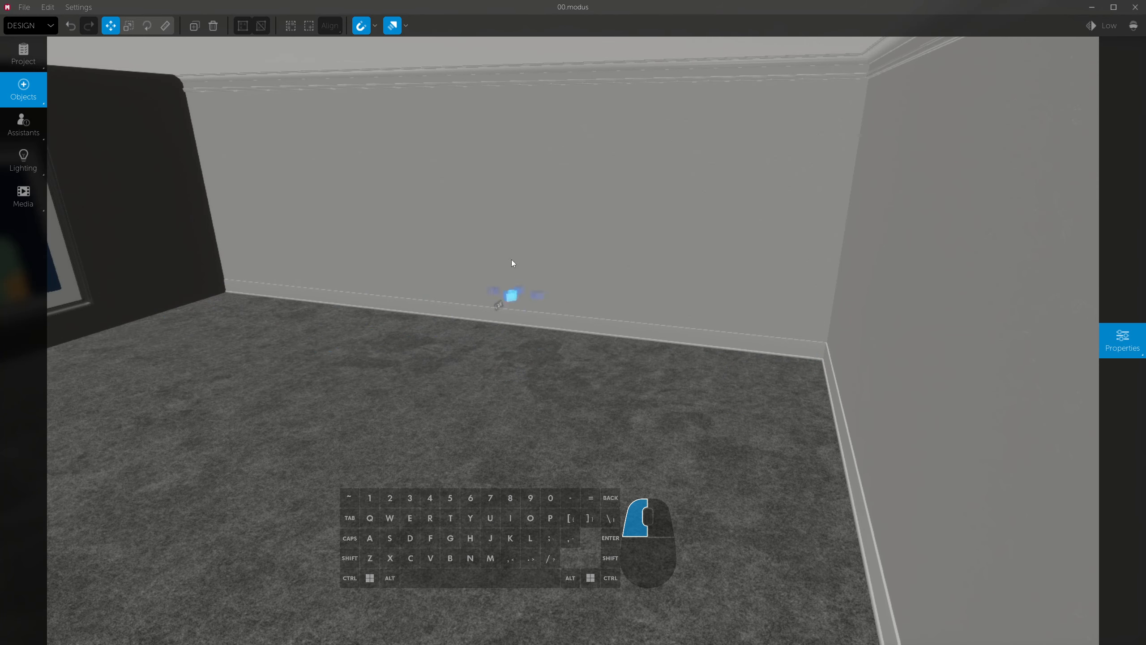
{"action": "left_click_drag", "start_coordinate": [700, 160], "coordinate": [711, 158]}
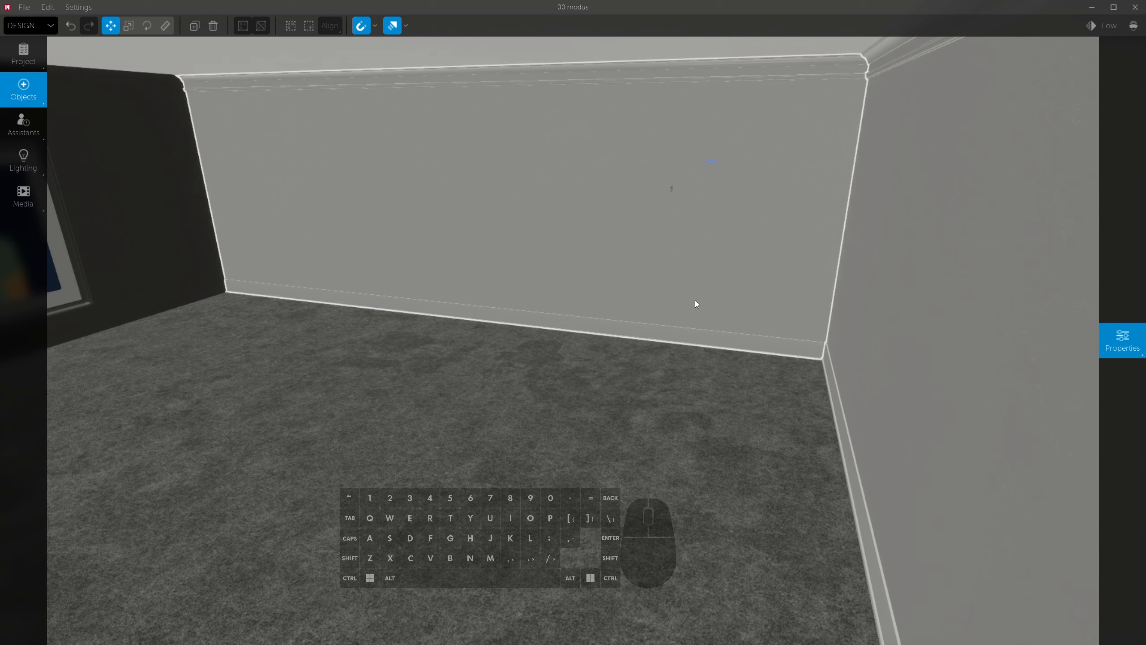
Move the table to the world center and set its modeled units back to Auto.
{"action": "left_click", "coordinate": [1108, 339]}
{"action": "left_click", "coordinate": [1073, 294]}
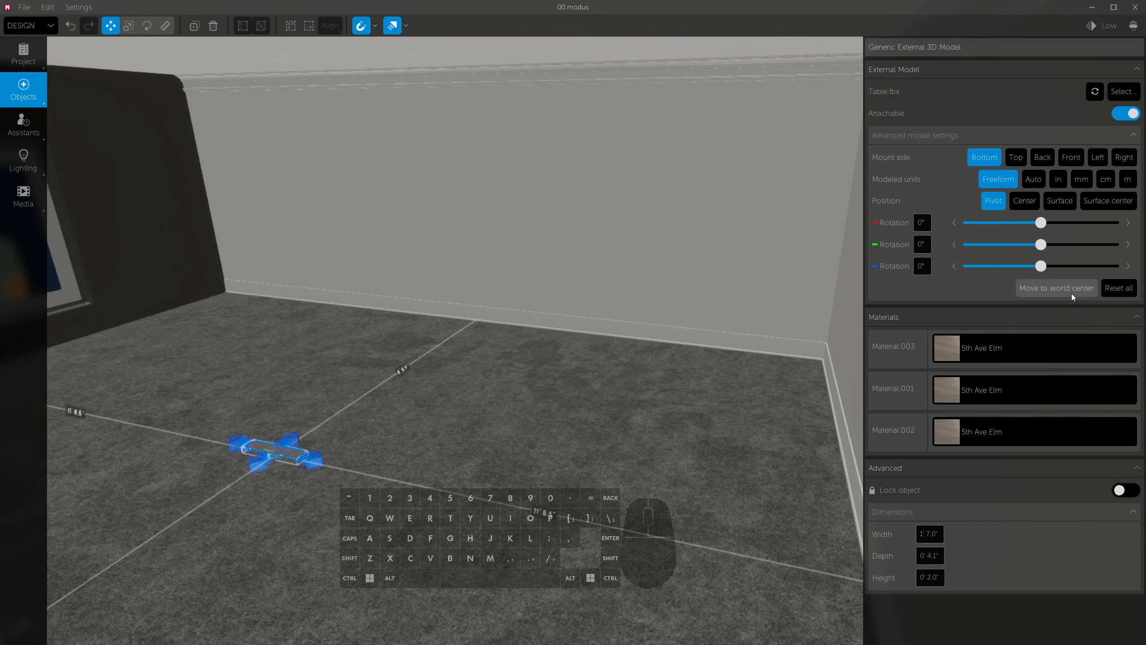
{"action": "right_click_drag", "start_coordinate": [646, 362], "coordinate": [722, 385]}
{"action": "left_click", "coordinate": [1123, 339]}
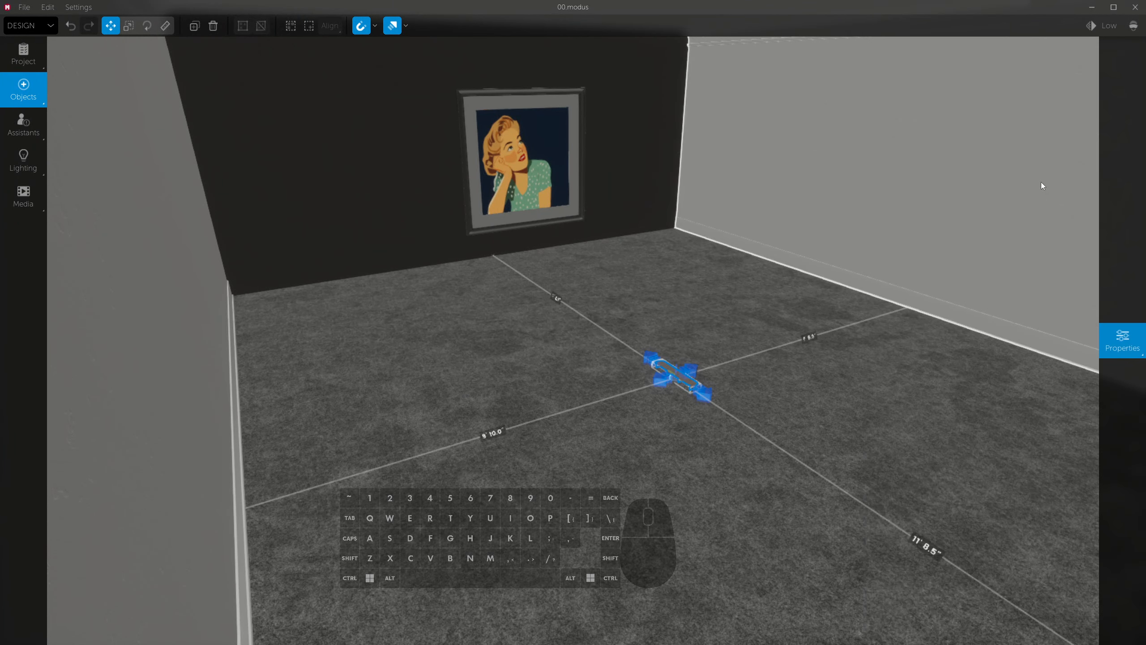
{"action": "left_click", "coordinate": [1036, 186]}
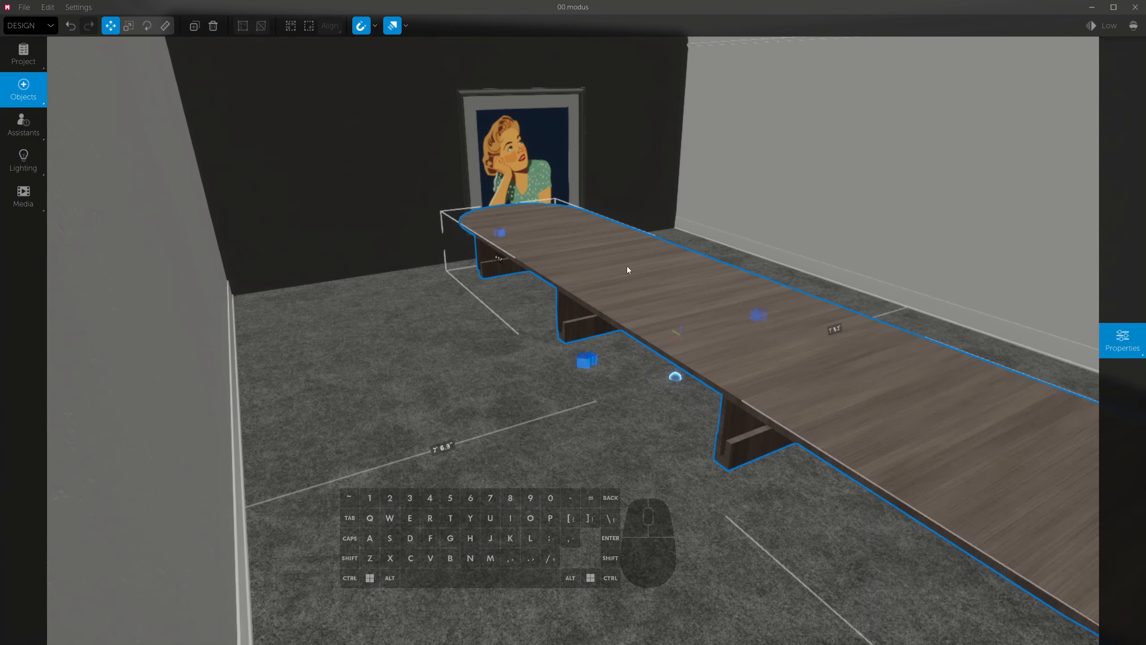
Move the table close to the long light wall and reset all its advanced model settings.
{"action": "right_click_drag", "start_coordinate": [626, 266], "coordinate": [526, 354]}
{"action": "left_click_drag", "start_coordinate": [526, 353], "coordinate": [596, 249]}
{"action": "mouse_move", "coordinate": [1133, 353]}
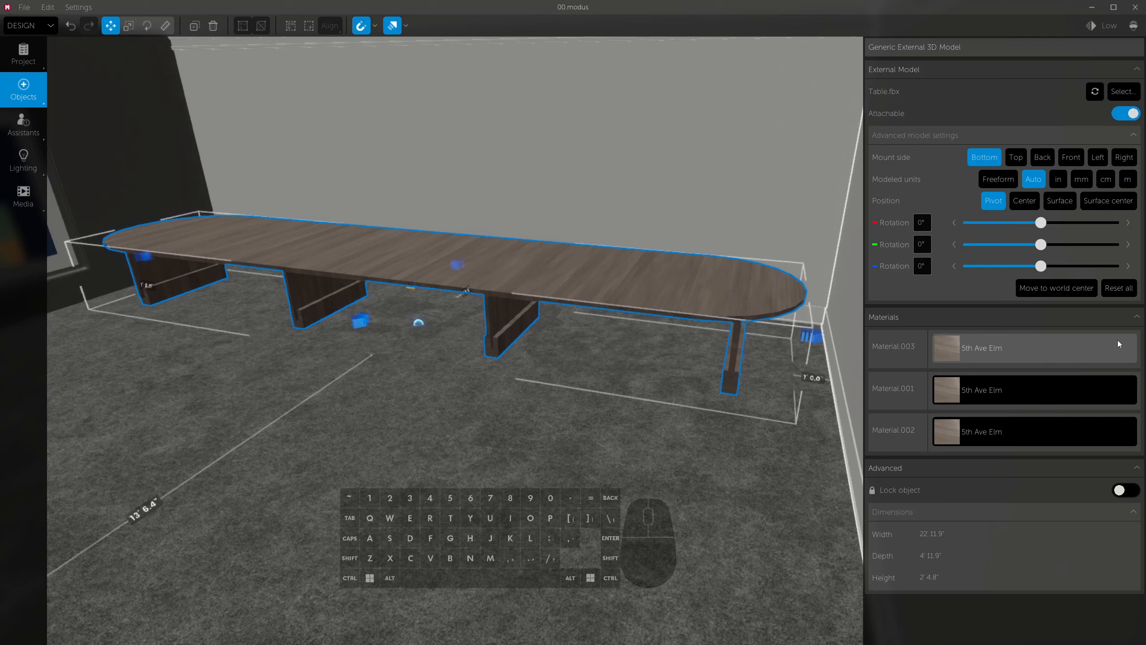
{"action": "left_click", "coordinate": [1121, 290]}
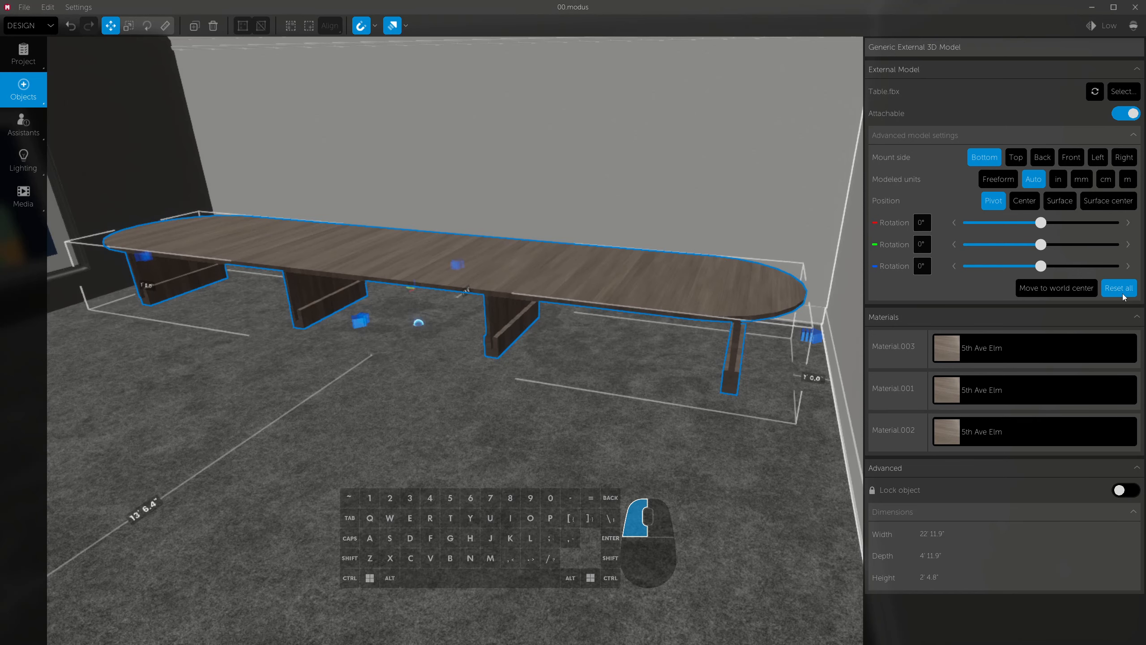
Change Material.003 on the rails of the table legs to the Designer White laminate.
{"action": "right_click_drag", "start_coordinate": [786, 312], "coordinate": [646, 293]}
{"action": "mouse_move", "coordinate": [1128, 340]}
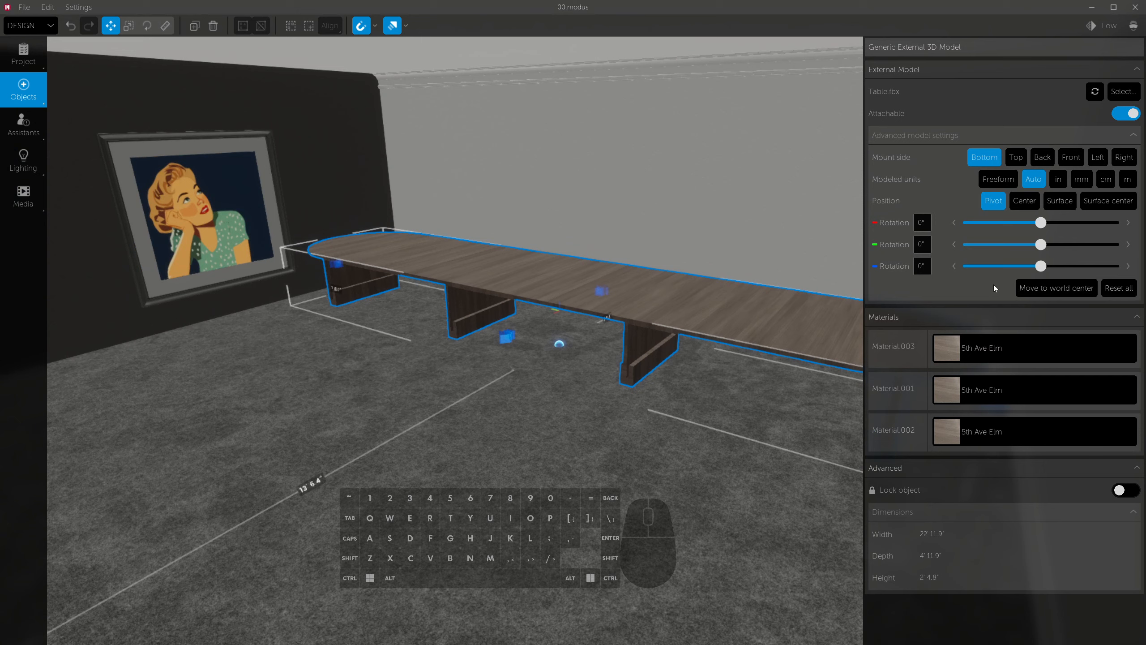
{"action": "left_click", "coordinate": [1039, 346]}
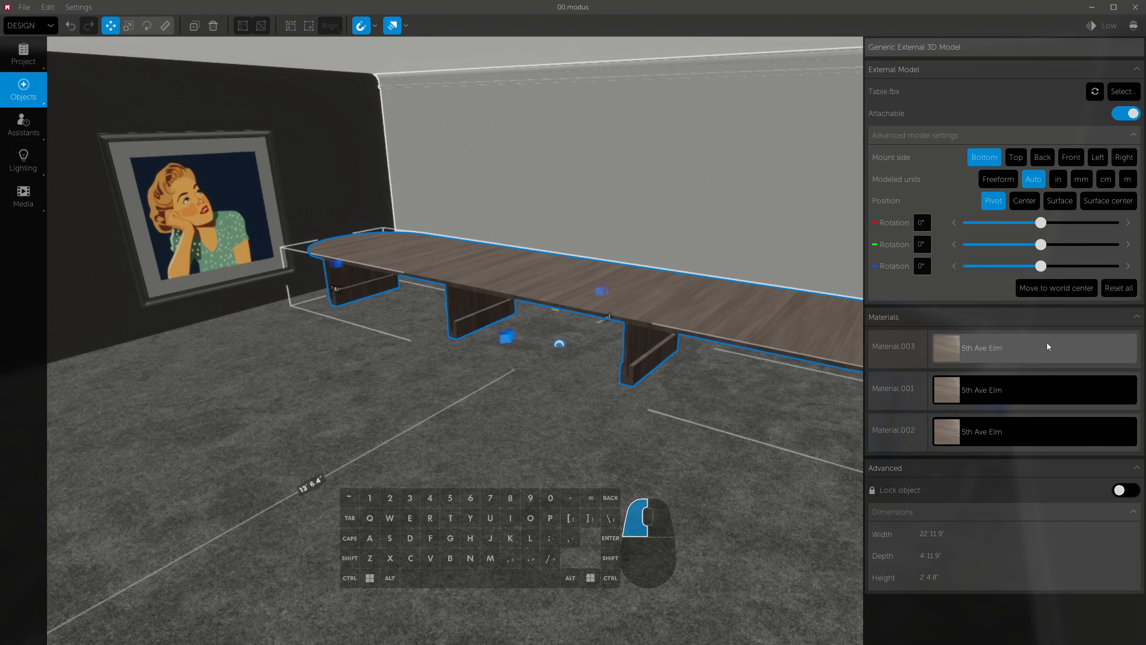
{"action": "left_click", "coordinate": [947, 334]}
{"action": "left_click", "coordinate": [888, 75]}
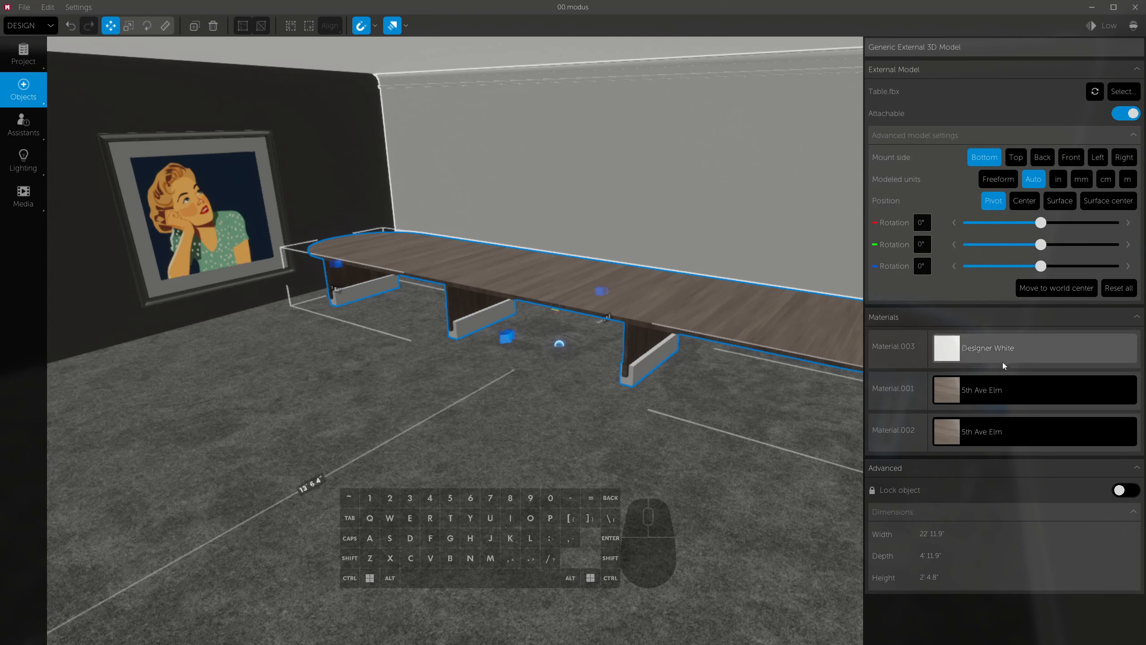
Change Material.001 on the tabletop to a black laminate.
{"action": "left_click", "coordinate": [1000, 392]}
{"action": "left_click", "coordinate": [937, 284]}
{"action": "right_click_drag", "start_coordinate": [794, 307], "coordinate": [848, 285]}
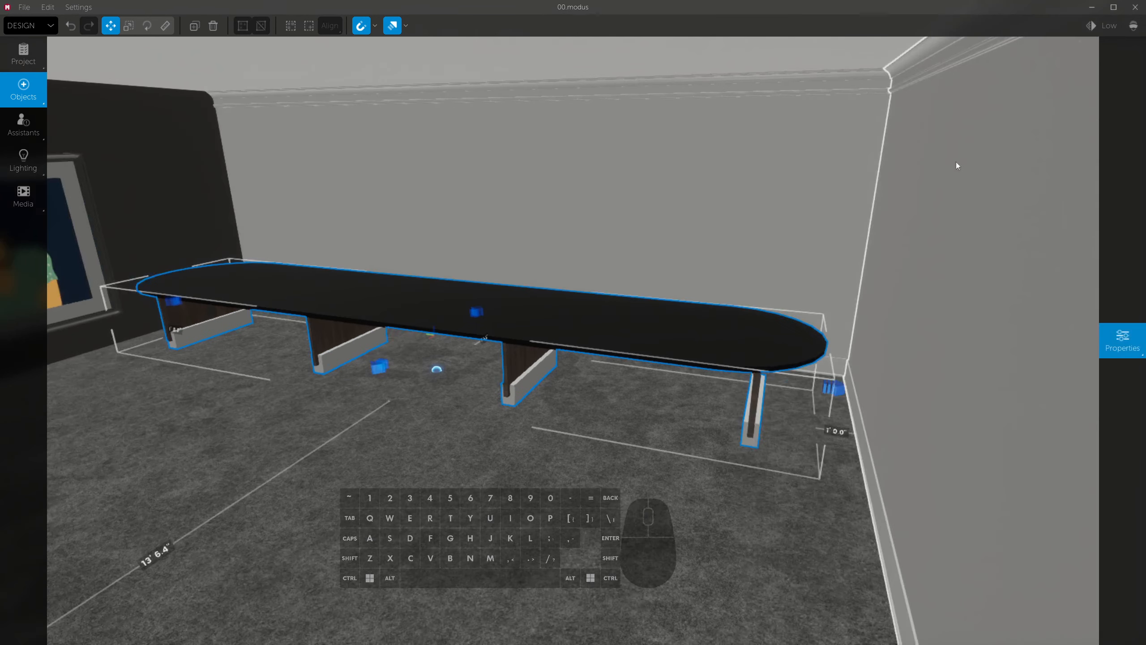
{"action": "mouse_move", "coordinate": [1124, 339]}
{"action": "left_click", "coordinate": [888, 76]}
Change Material.002 on the table's leg panels to Exposed brick from the Brick materials.
{"action": "left_click", "coordinate": [1012, 416]}
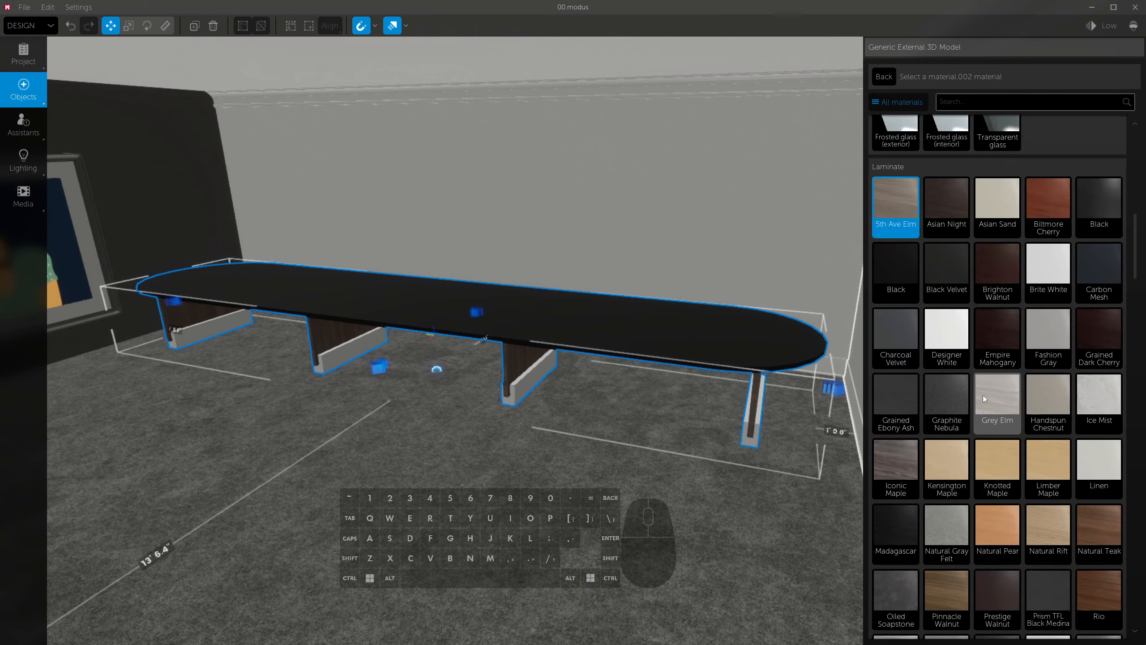
{"action": "scroll", "coordinate": [992, 362], "scroll_direction": "down", "scroll_amount": 3}
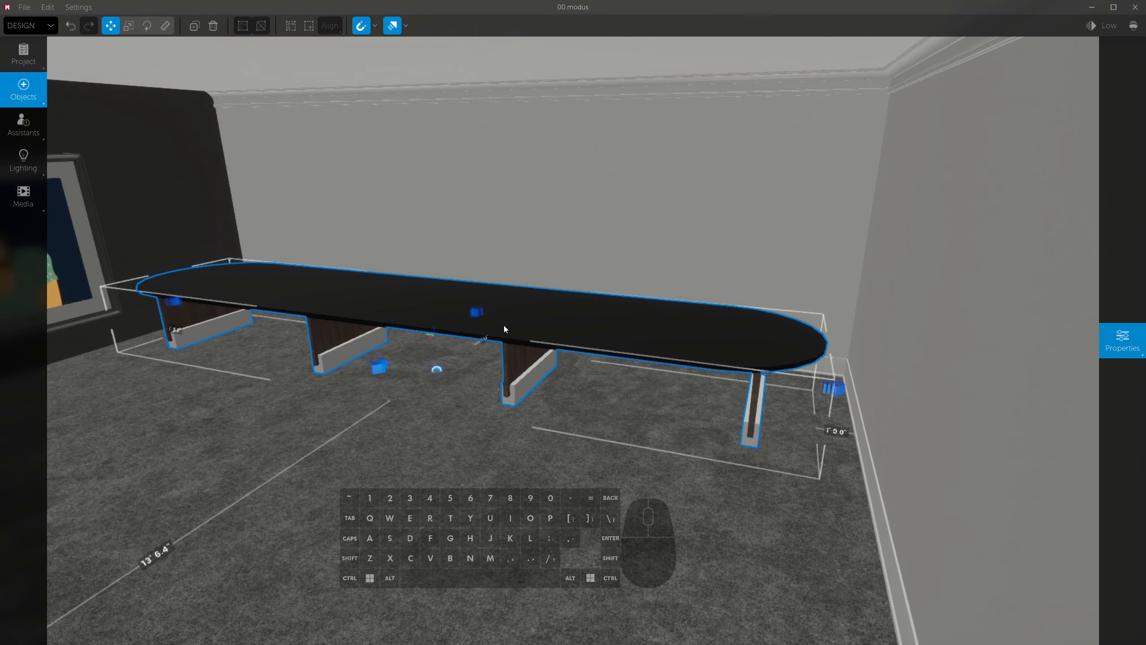
{"action": "mouse_move", "coordinate": [1123, 340]}
{"action": "mouse_move", "coordinate": [906, 109]}
{"action": "left_click", "coordinate": [903, 138]}
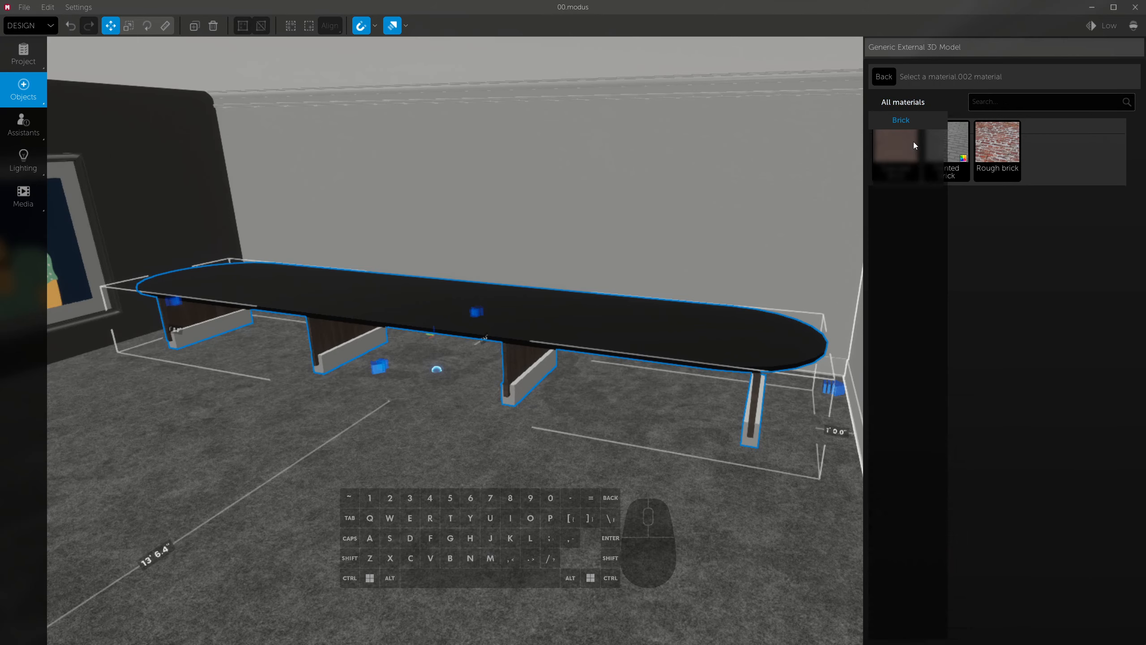
{"action": "left_click", "coordinate": [894, 154]}
Look around the room at the table's new finishes and the framed image, with the table deselected.
{"action": "right_click_drag", "start_coordinate": [451, 226], "coordinate": [452, 226]}
{"action": "key", "text": "w"}
{"action": "right_click_drag", "start_coordinate": [472, 374], "coordinate": [549, 347]}
{"action": "right_click_drag", "start_coordinate": [775, 307], "coordinate": [637, 322]}
{"action": "key", "text": "a"}
{"action": "mouse_move", "coordinate": [1134, 354]}
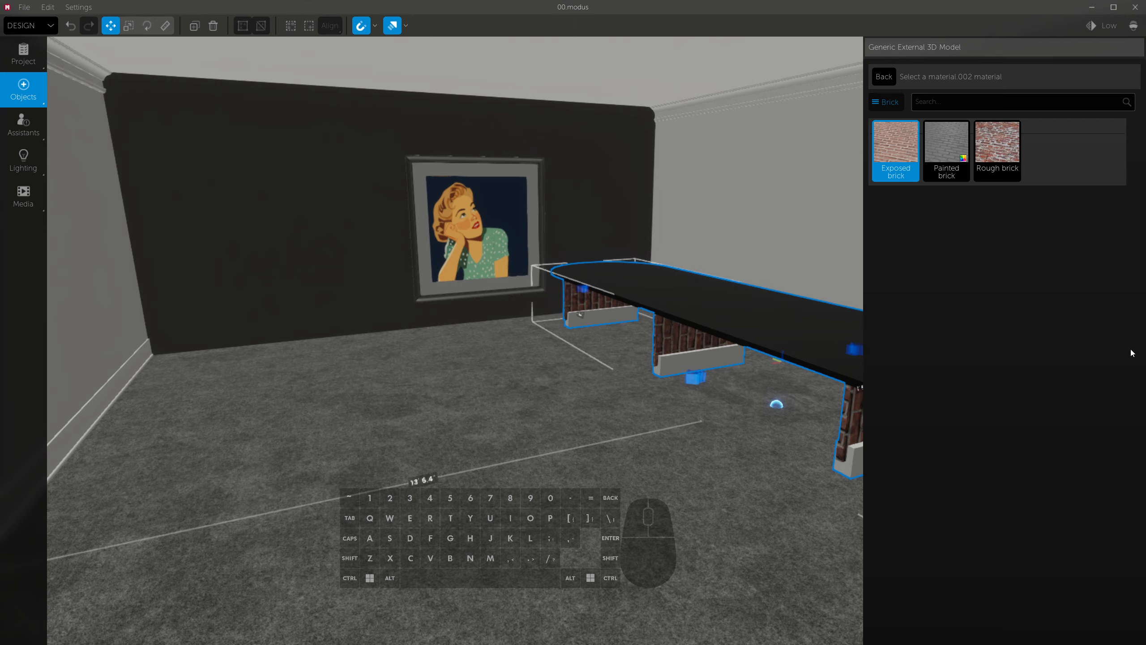
{"action": "right_click_drag", "start_coordinate": [776, 298], "coordinate": [909, 320]}
{"action": "key", "text": "space"}
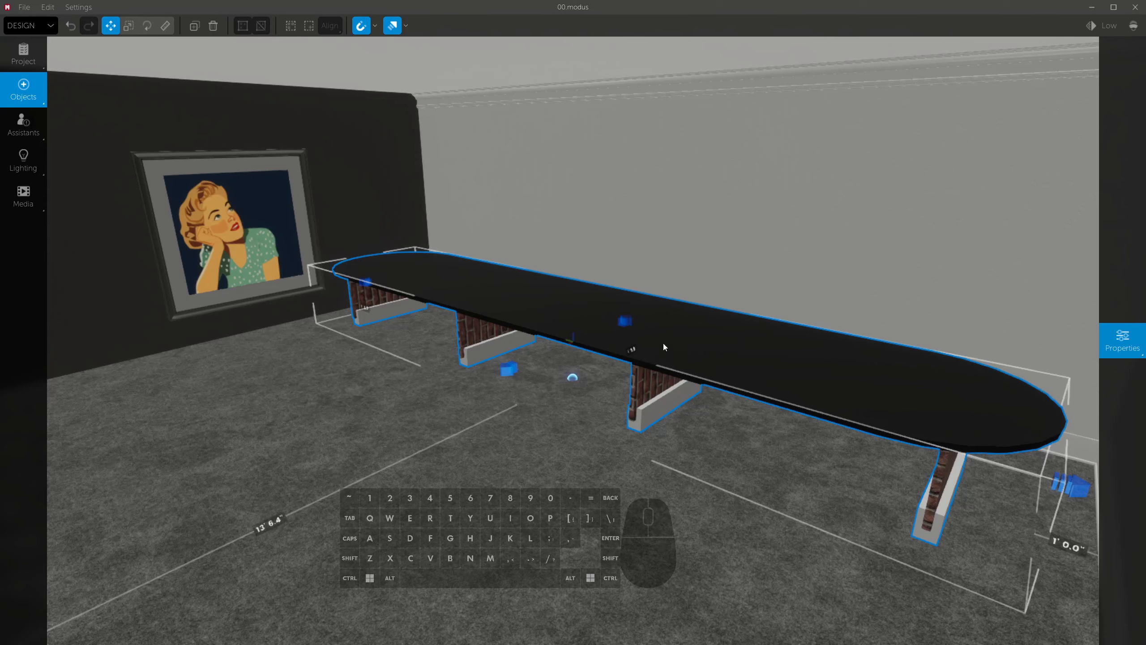
{"action": "left_click", "coordinate": [428, 409]}
{"action": "left_click", "coordinate": [480, 428]}
{"action": "right_click_drag", "start_coordinate": [481, 429], "coordinate": [555, 427]}
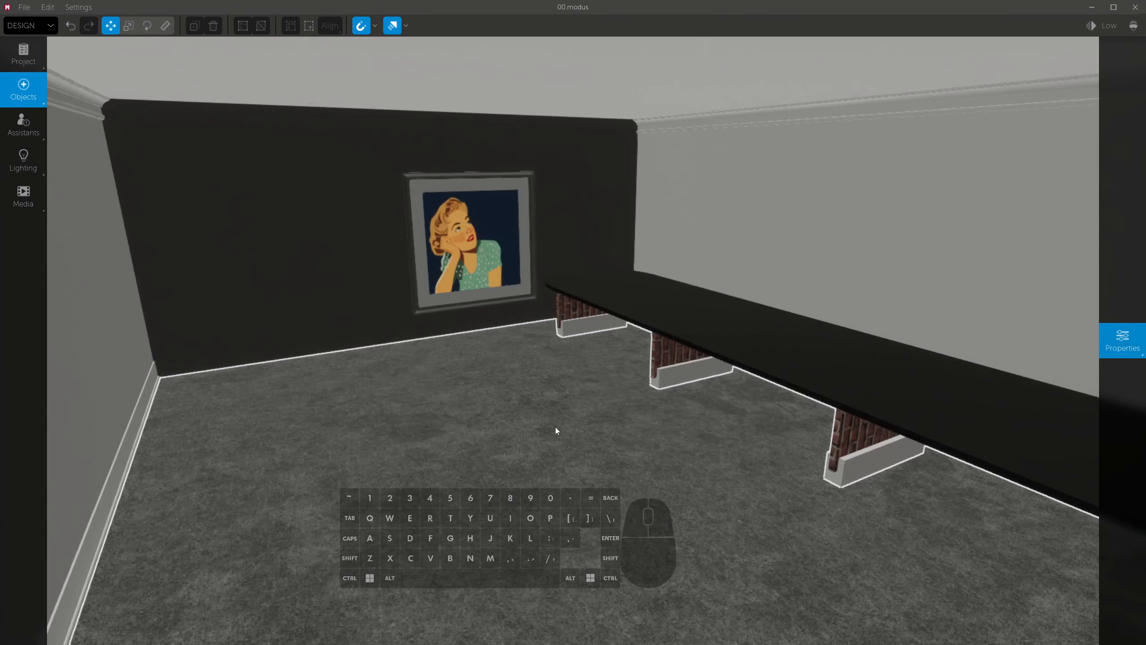
{"action": "left_click", "coordinate": [624, 479]}
{"action": "left_click", "coordinate": [623, 478]}
{"action": "mouse_move", "coordinate": [625, 460]}
{"action": "right_mouse_down"}
{"action": "mouse_move", "coordinate": [704, 457]}
{"action": "mouse_move", "coordinate": [632, 454]}
{"action": "right_mouse_up"}
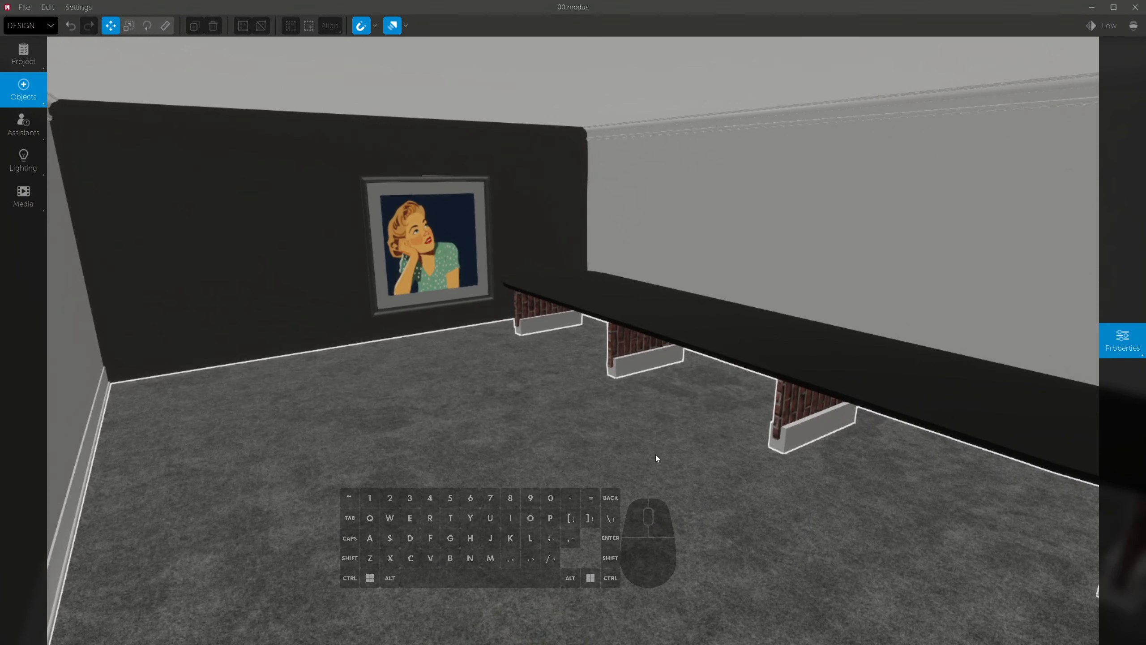